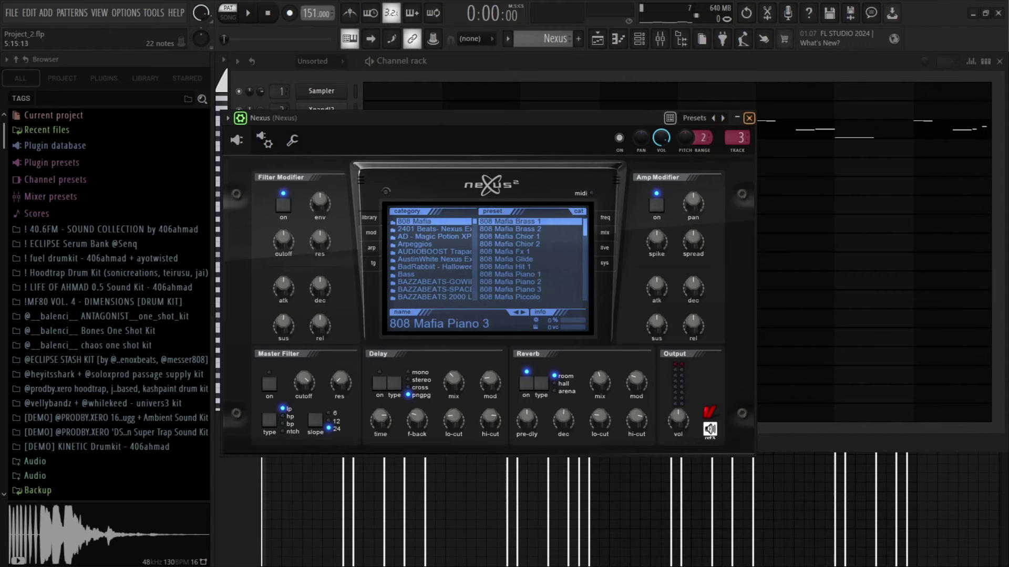
Inspect the Fruity parametric EQ 2 curve on the Nexus mixer track and close it
{"action": "key", "text": "F9"}
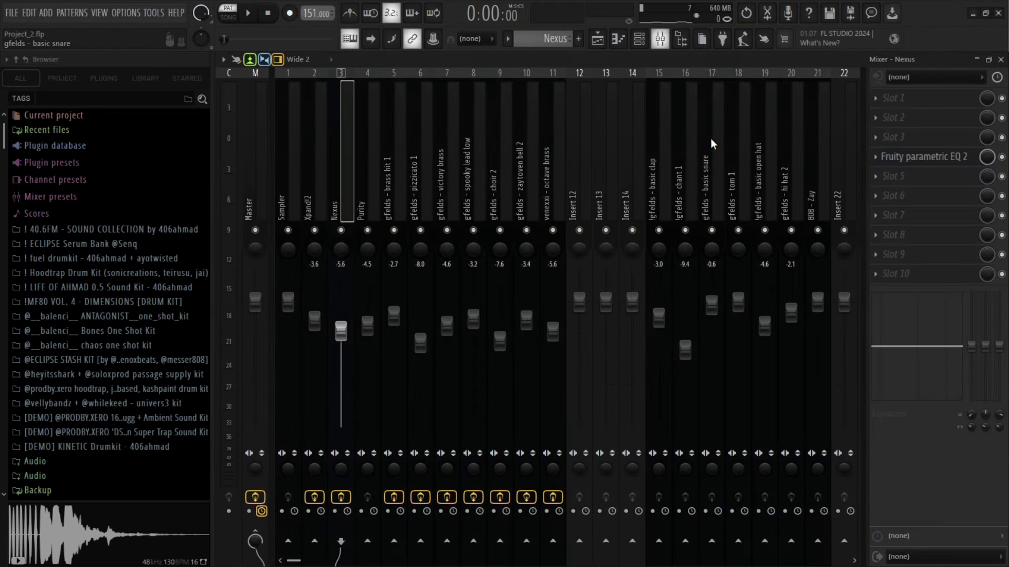
{"action": "left_click", "coordinate": [923, 162]}
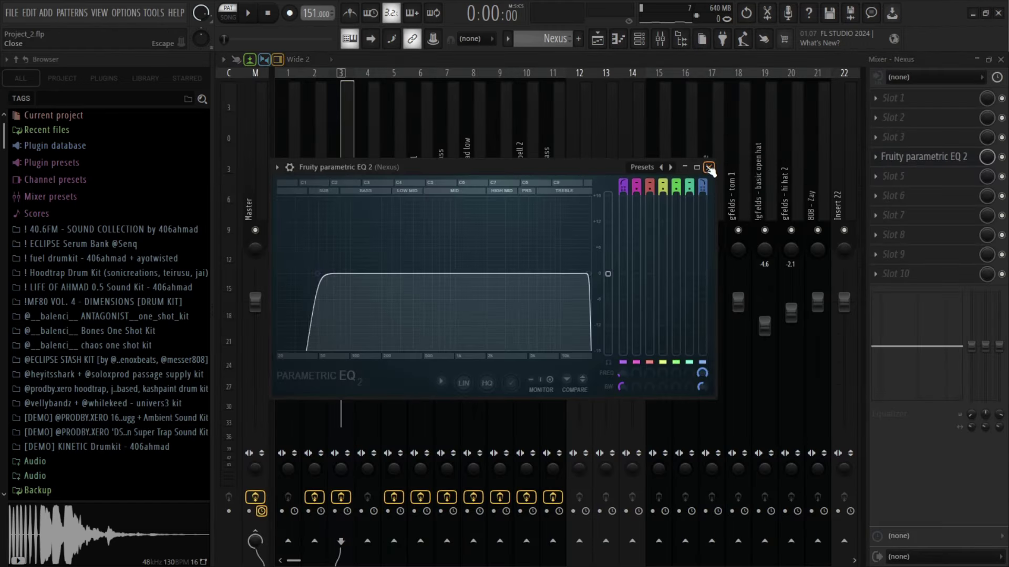
{"action": "left_click", "coordinate": [709, 167]}
Play back the Purity pattern in the piano roll and stop it near the end of bar 8
{"action": "key", "text": "space"}
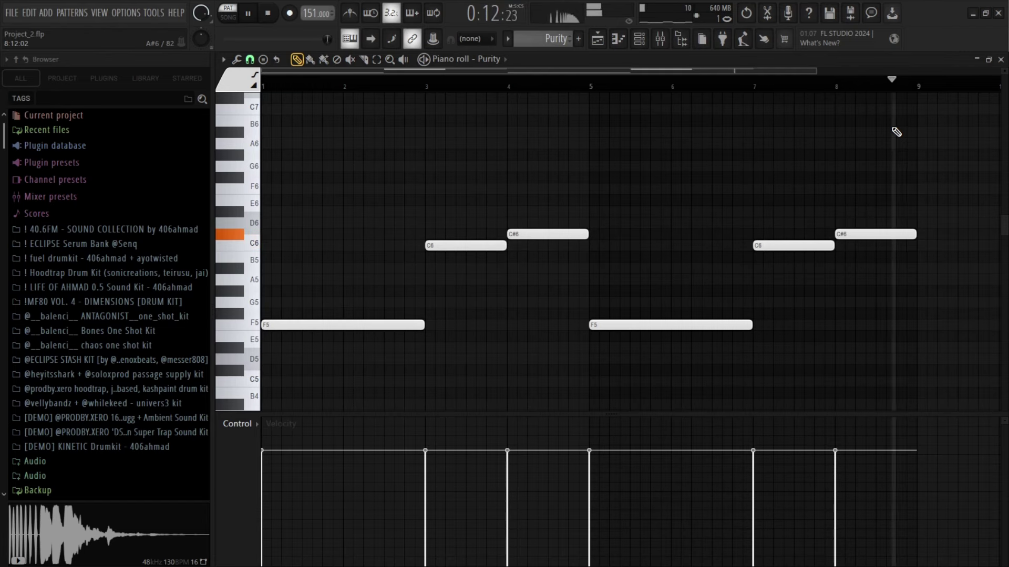
{"action": "key", "text": "space"}
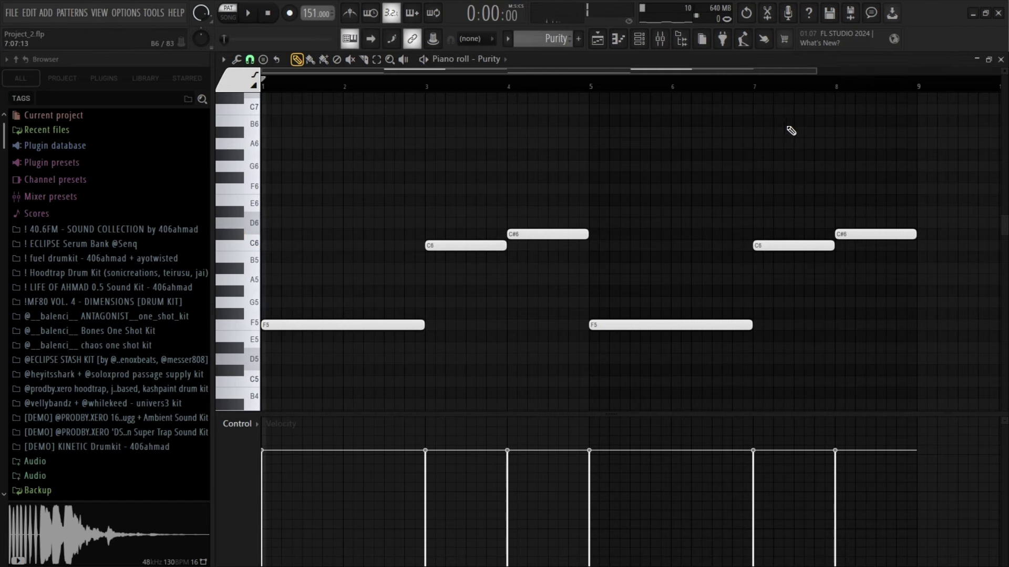
View the preset chosen in the Purity instrument and check its mixer track for effects
{"action": "key", "text": "F6"}
{"action": "left_click", "coordinate": [331, 148]}
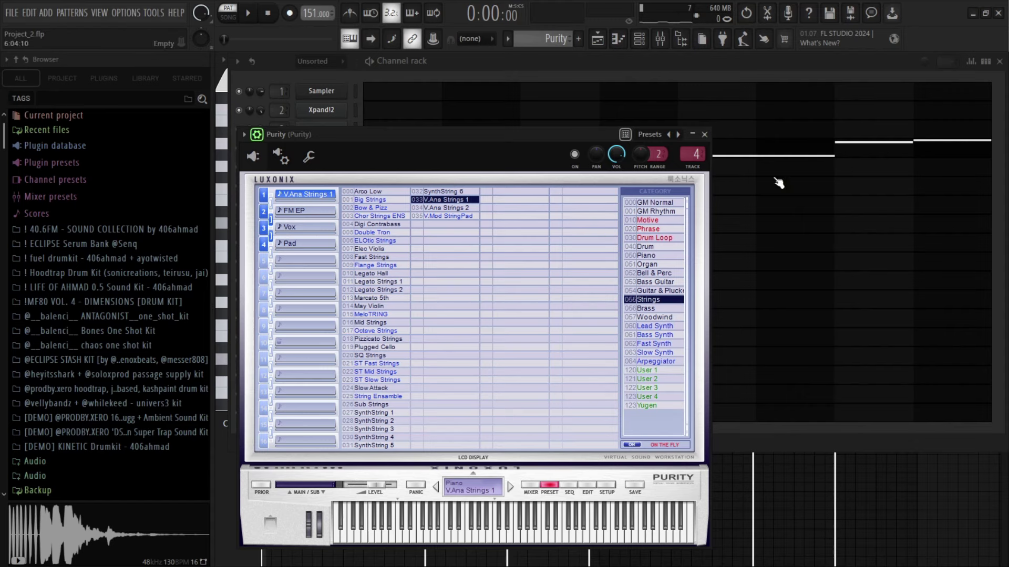
{"action": "left_click", "coordinate": [709, 135]}
{"action": "key", "text": "F9"}
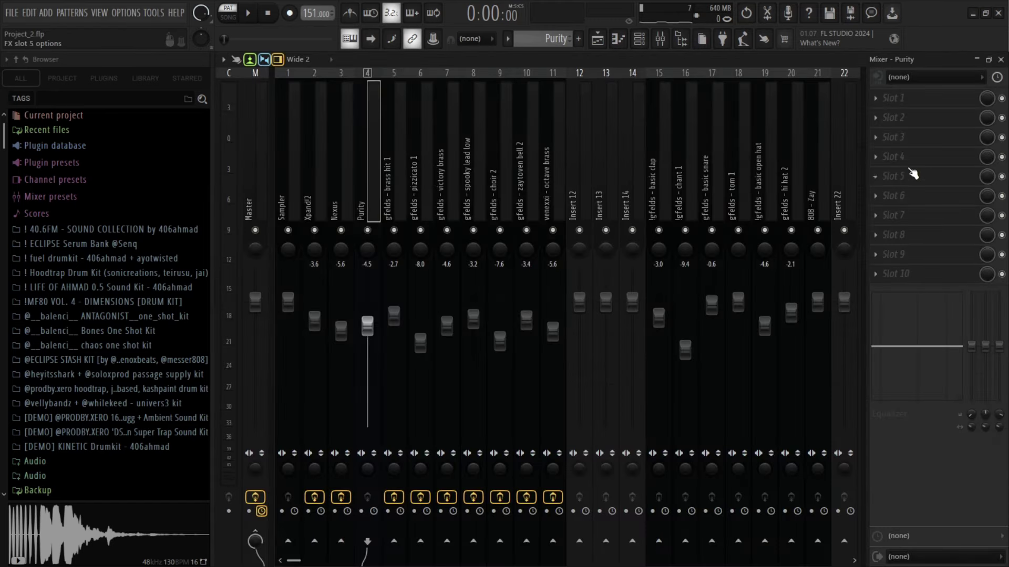
{"action": "key", "text": "F9"}
Open the brass hit 1 pattern in the piano roll and play it back
{"action": "scroll", "coordinate": [552, 35], "scroll_direction": "down", "scroll_amount": 1}
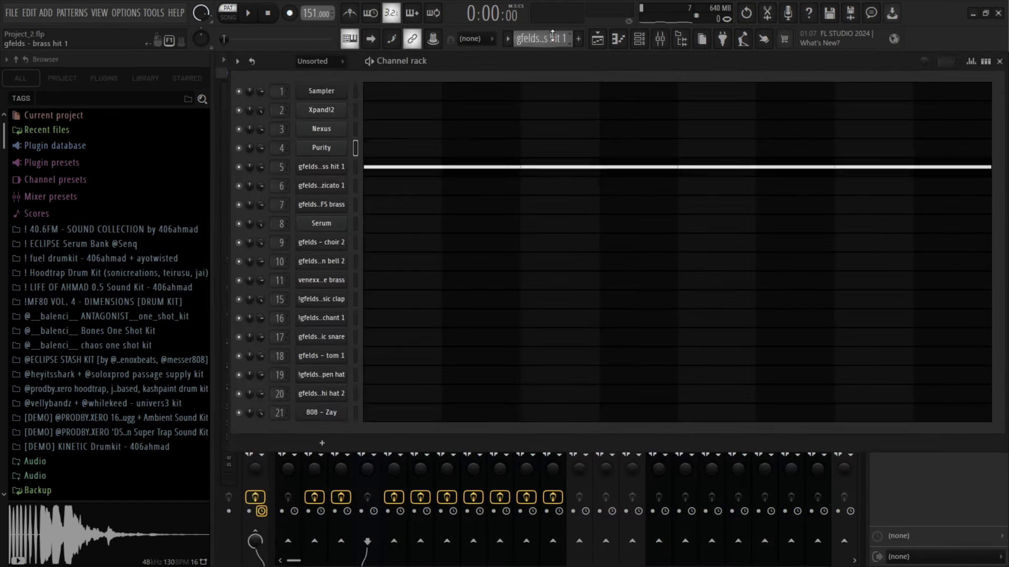
{"action": "left_click", "coordinate": [558, 173]}
{"action": "key", "text": "space"}
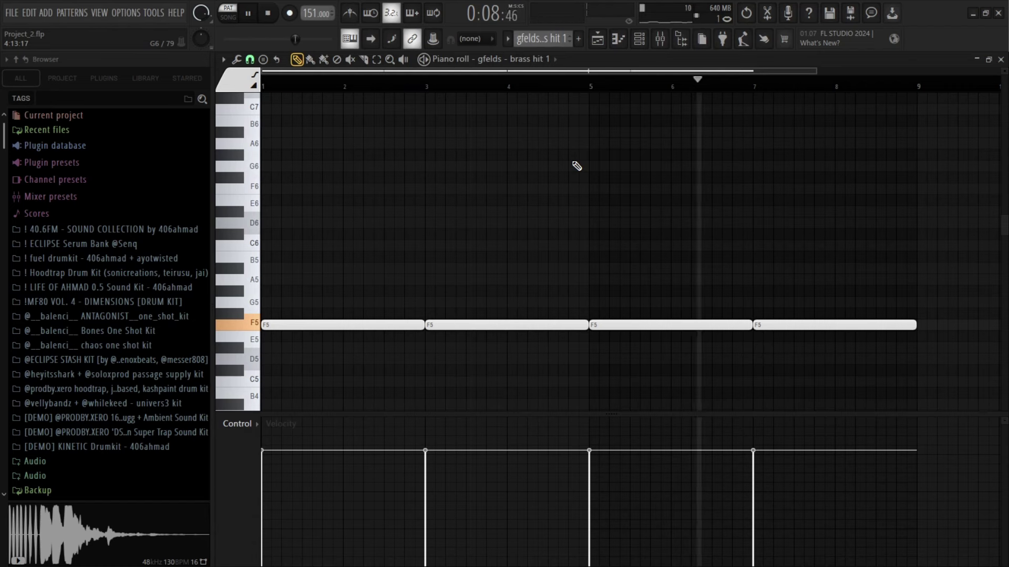
{"action": "key", "text": "space"}
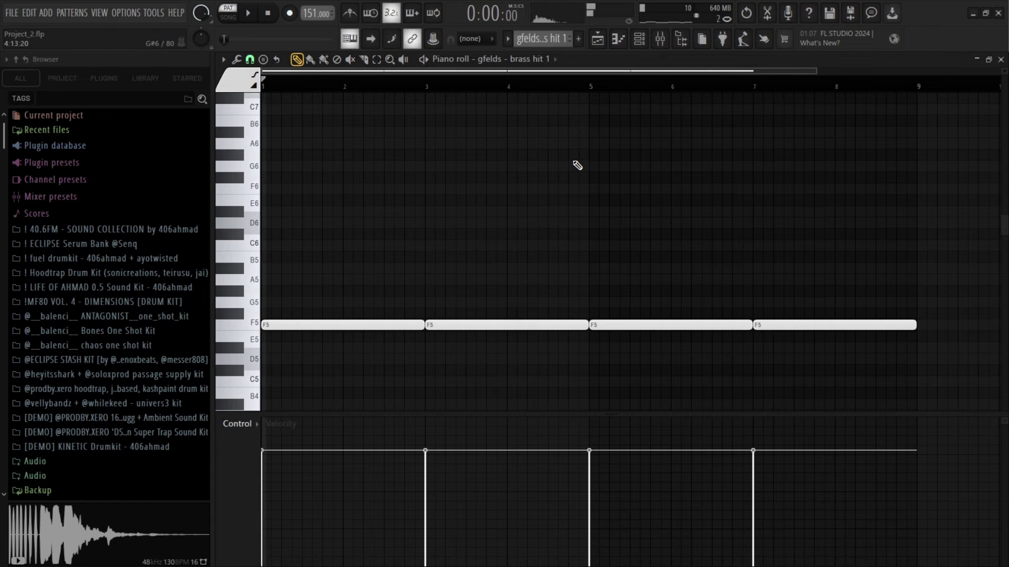
Inspect the Fruity parametric EQ 2 on the brass hit 1 mixer track and close it
{"action": "key", "text": "F6"}
{"action": "key", "text": "F9"}
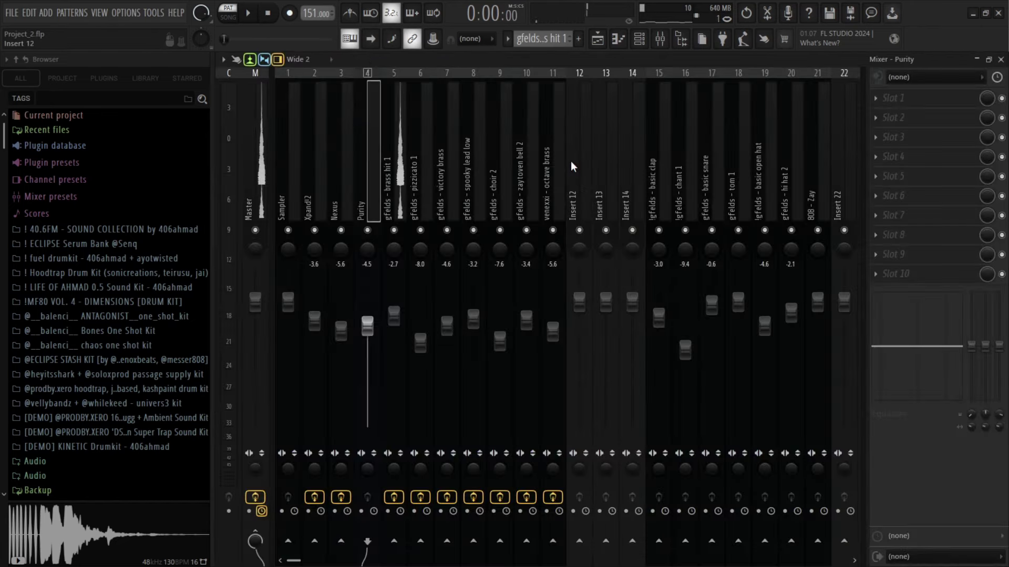
{"action": "left_click", "coordinate": [405, 172]}
{"action": "left_click", "coordinate": [926, 176]}
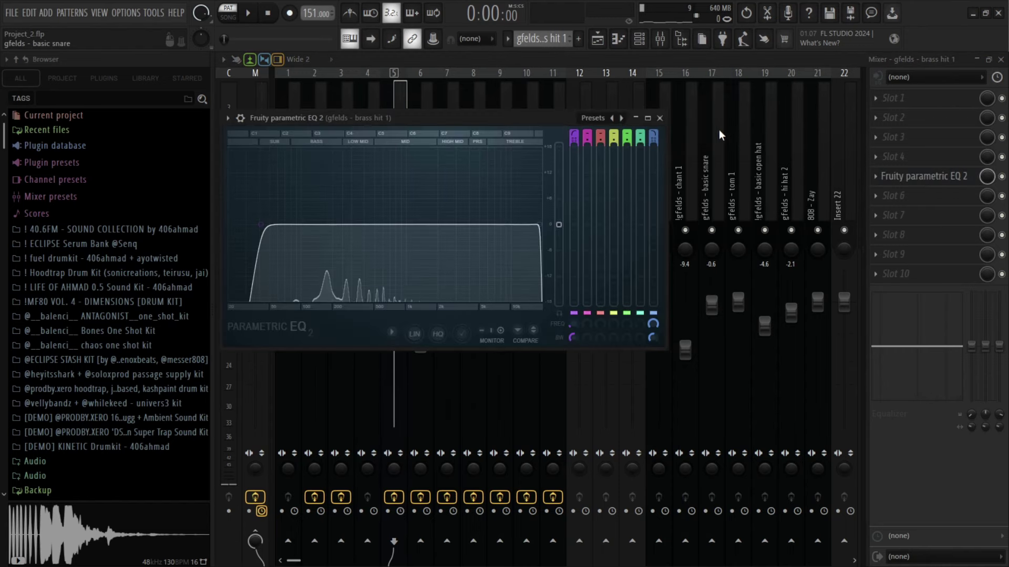
{"action": "left_click", "coordinate": [661, 120]}
Open the pizzicato 1 pattern in the piano roll and play it back
{"action": "left_click", "coordinate": [639, 39]}
{"action": "scroll", "coordinate": [556, 39], "scroll_direction": "down", "scroll_amount": 1}
{"action": "left_click", "coordinate": [563, 190]}
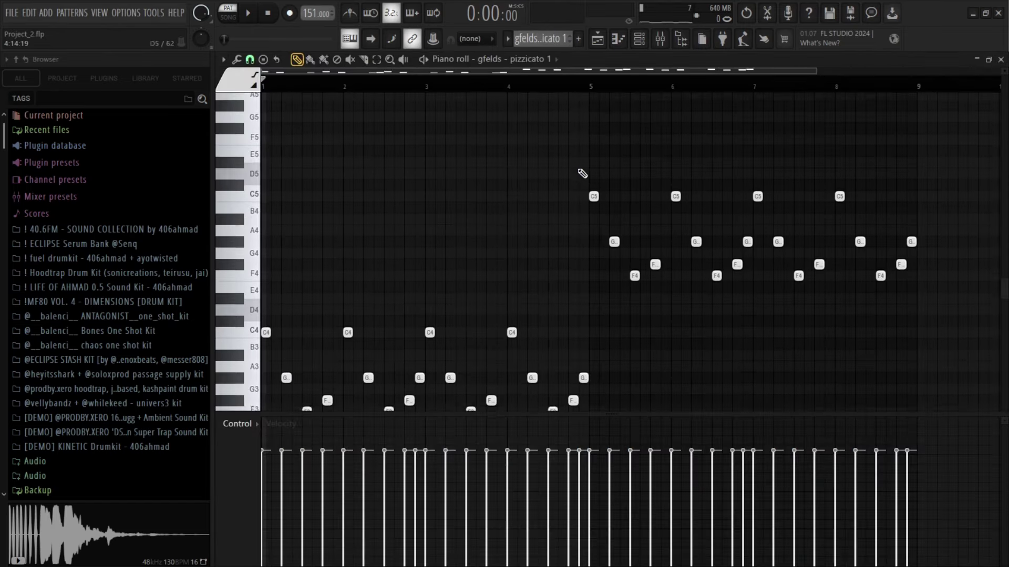
{"action": "key", "text": "space"}
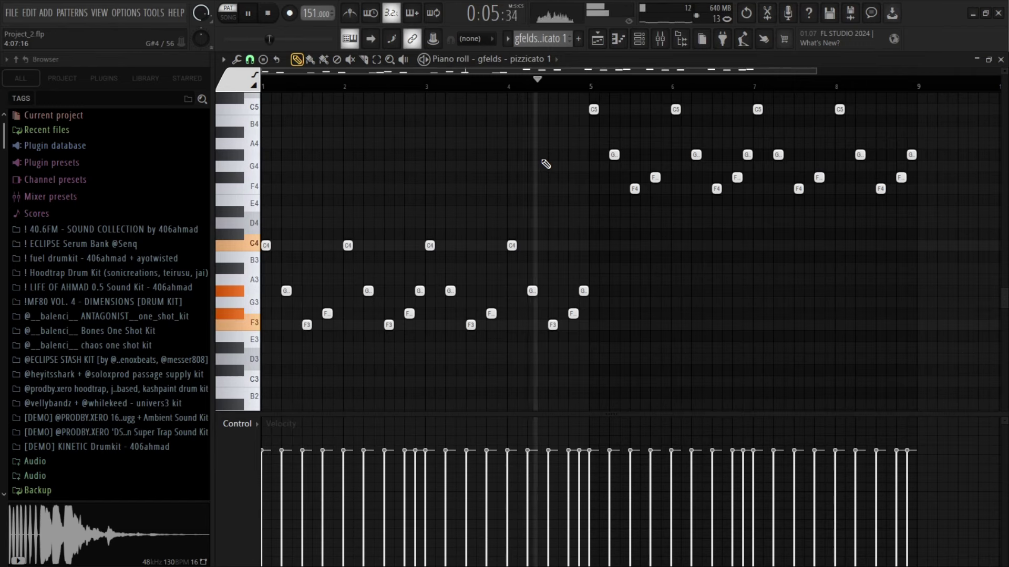
{"action": "scroll", "coordinate": [546, 164], "scroll_direction": "up", "scroll_amount": 1}
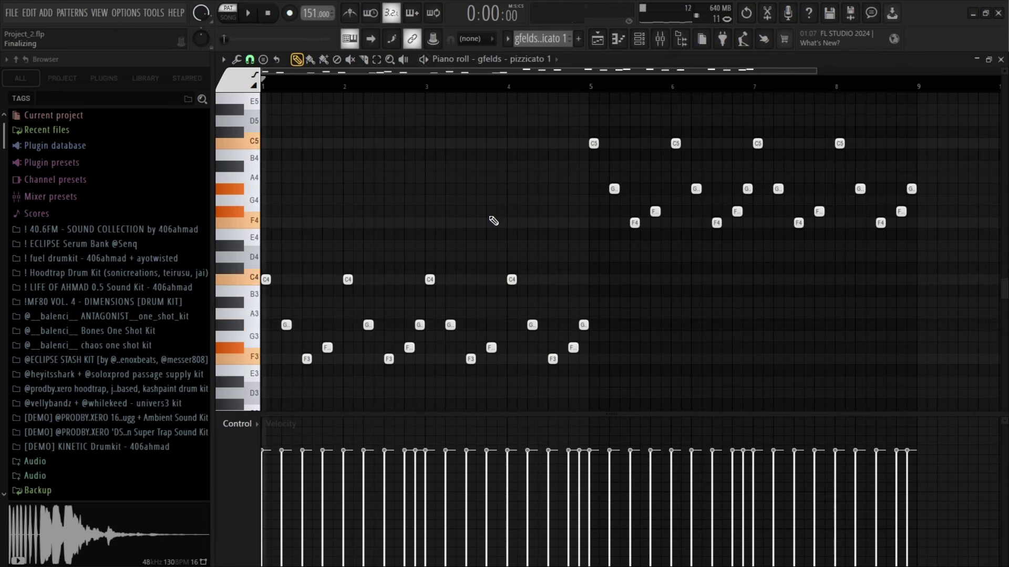
Inspect the Fruity parametric EQ 2 on the pizzicato 1 mixer track and close it
{"action": "key", "text": "F6"}
{"action": "key", "text": "F9"}
{"action": "left_click", "coordinate": [435, 175]}
{"action": "left_click", "coordinate": [424, 177]}
{"action": "left_click", "coordinate": [903, 160]}
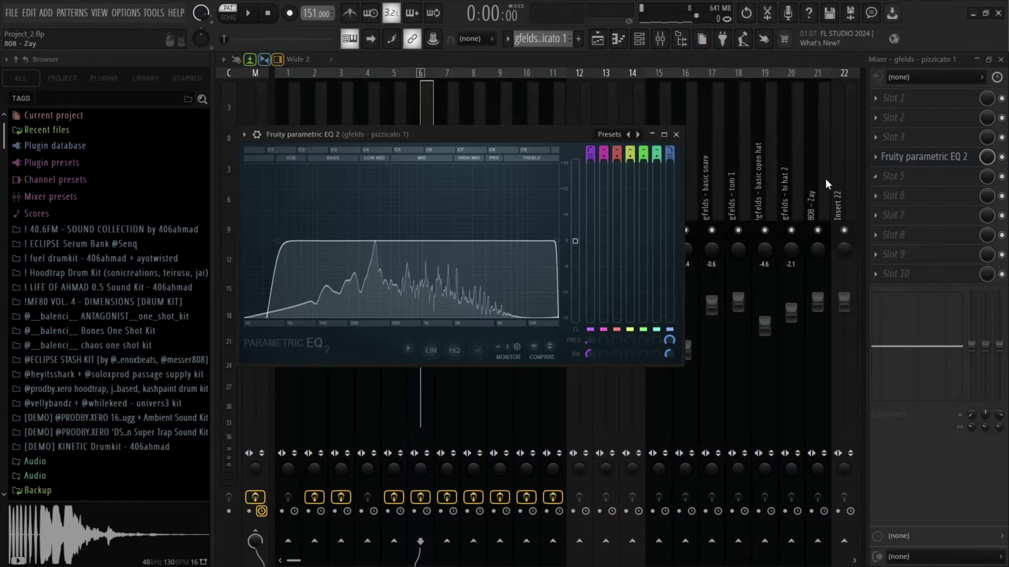
{"action": "left_click", "coordinate": [676, 135]}
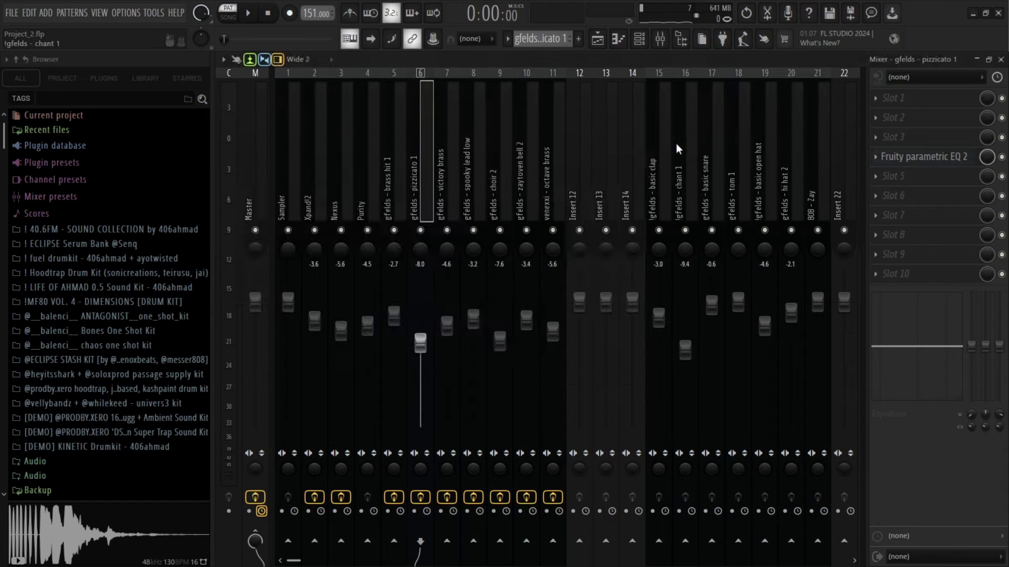
Open the FS brass pattern in the piano roll and play it back
{"action": "key", "text": "F9"}
{"action": "scroll", "coordinate": [547, 37], "scroll_direction": "down", "scroll_amount": 1}
{"action": "left_click", "coordinate": [534, 208]}
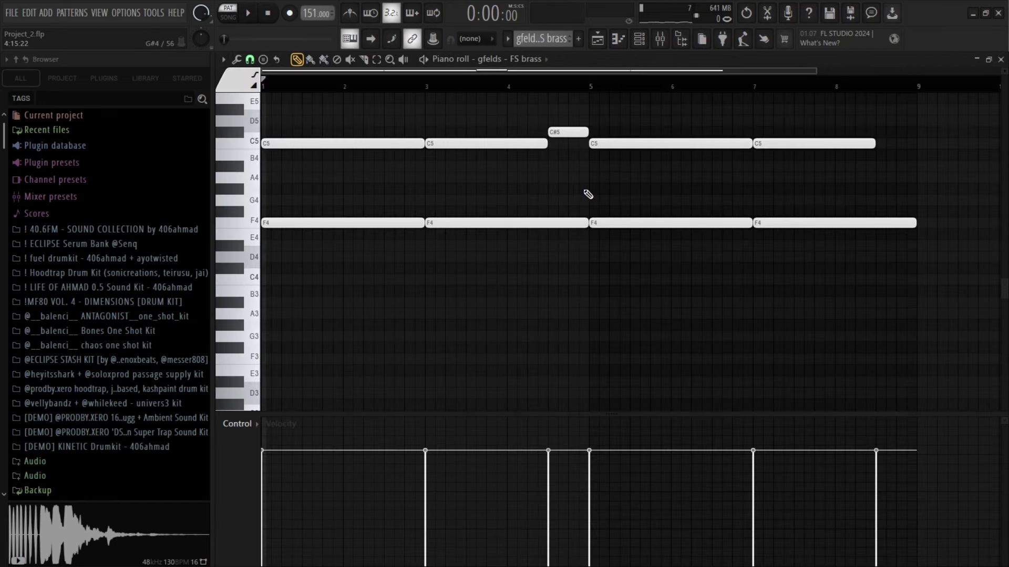
{"action": "key", "text": "space"}
{"action": "scroll", "coordinate": [577, 173], "scroll_direction": "up", "scroll_amount": 4}
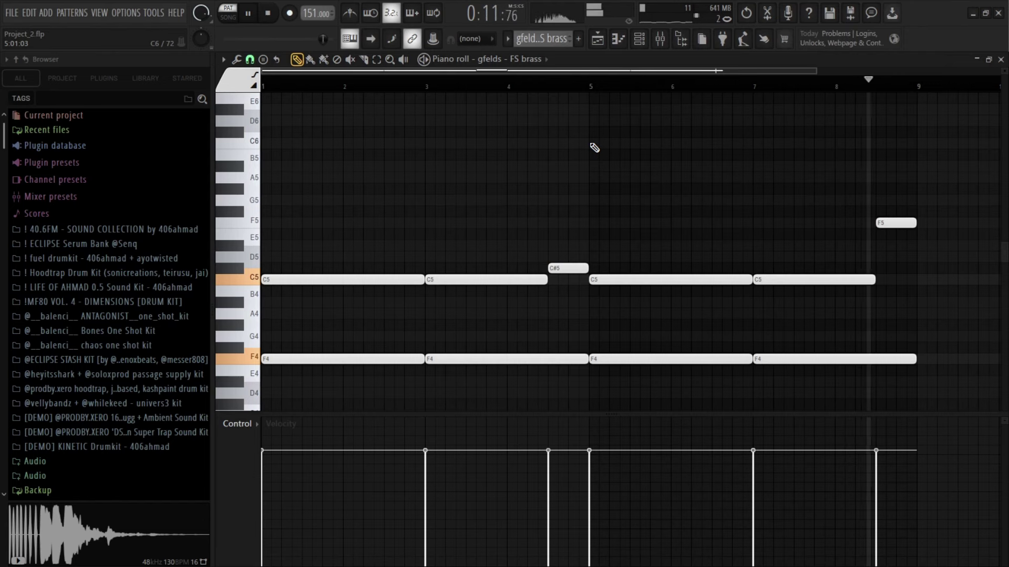
{"action": "key", "text": "space"}
Inspect the Fruity Love Philter and Fruity parametric EQ 2 on the victory brass mixer track
{"action": "key", "text": "F6"}
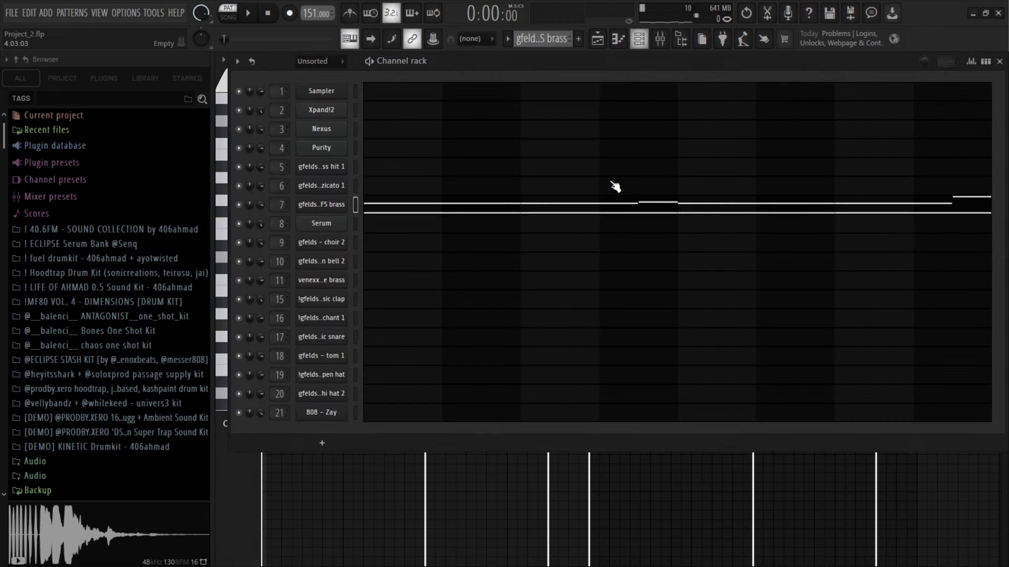
{"action": "key", "text": "F9"}
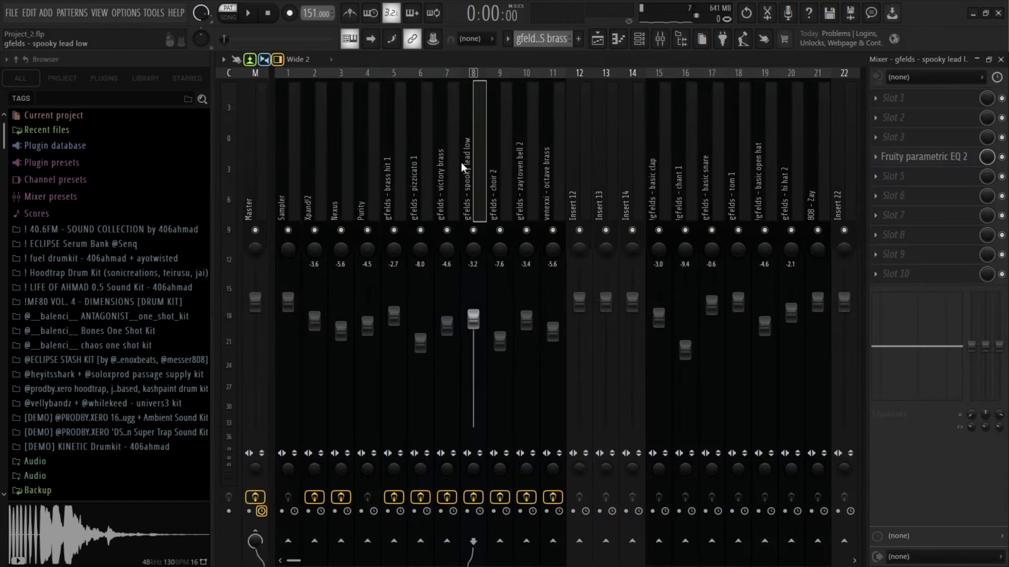
{"action": "left_click", "coordinate": [917, 99]}
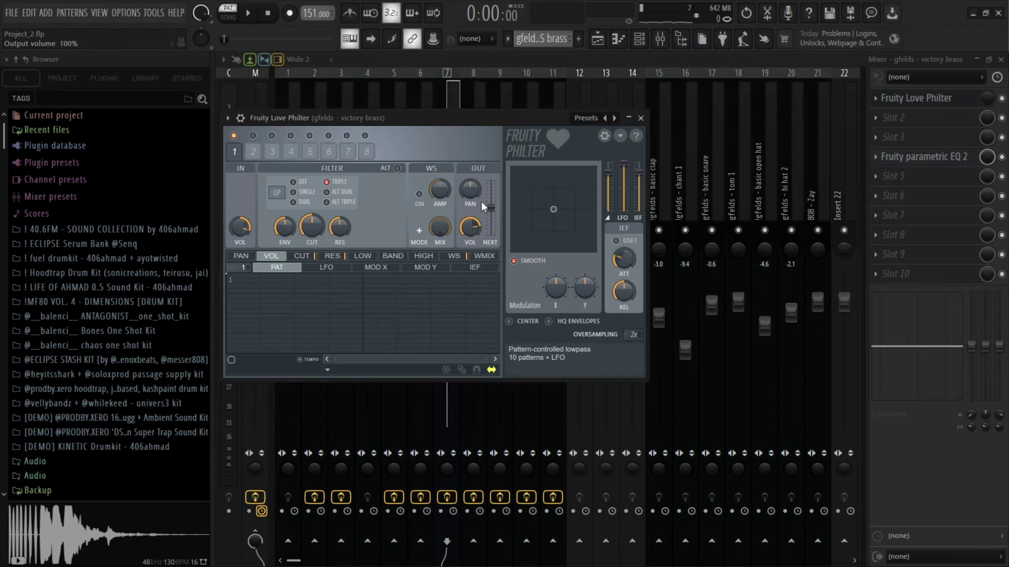
{"action": "left_click", "coordinate": [640, 118]}
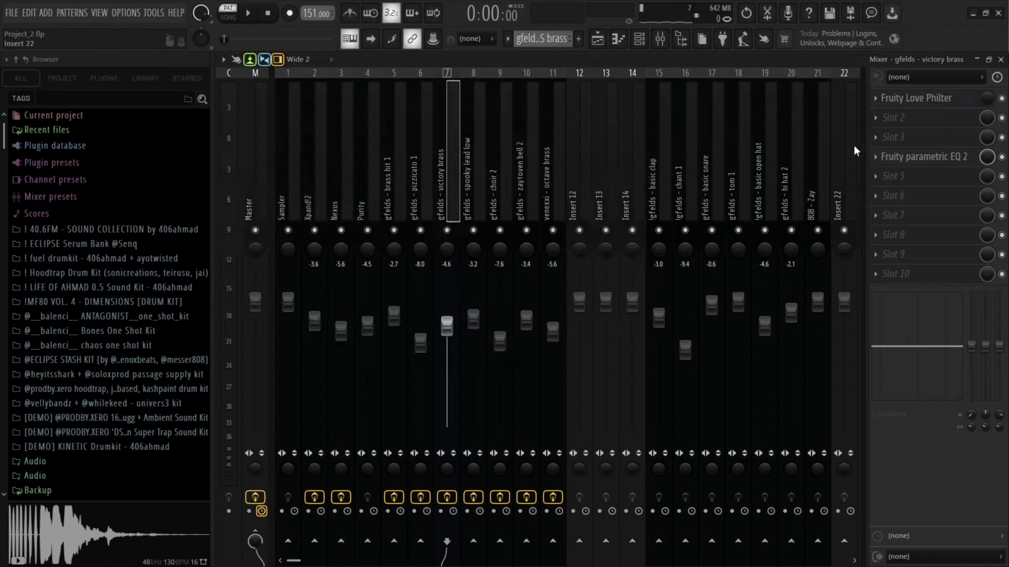
{"action": "left_click", "coordinate": [904, 160]}
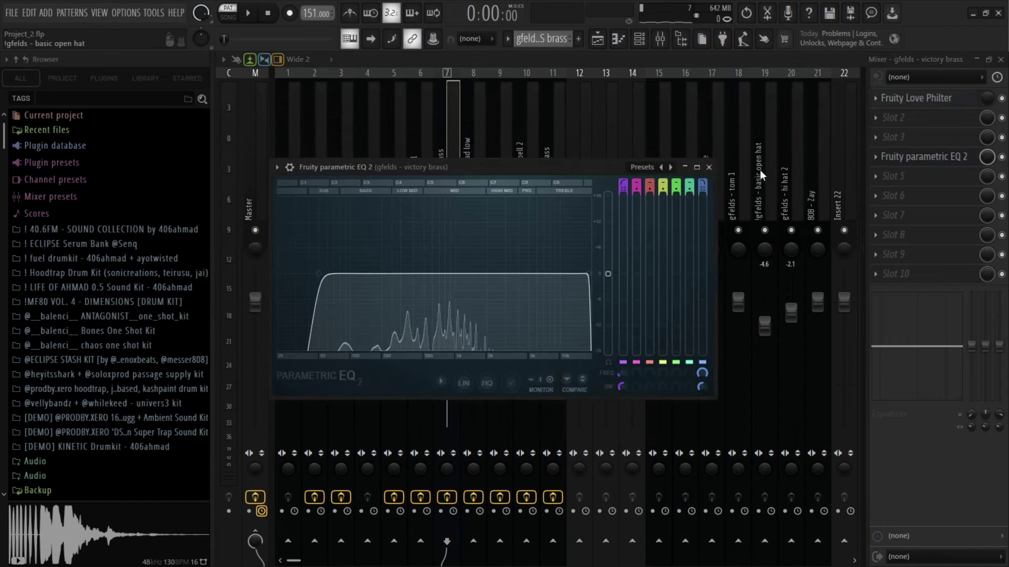
{"action": "left_click", "coordinate": [708, 168]}
Open the Serum lead pattern in the piano roll and play it back
{"action": "key", "text": "F6"}
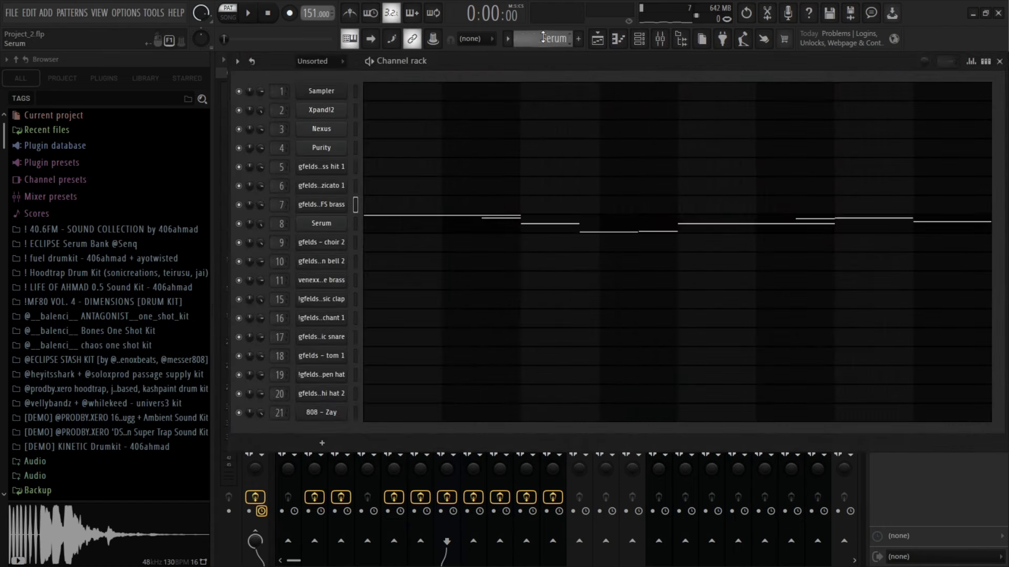
{"action": "left_click", "coordinate": [547, 225]}
{"action": "key", "text": "space"}
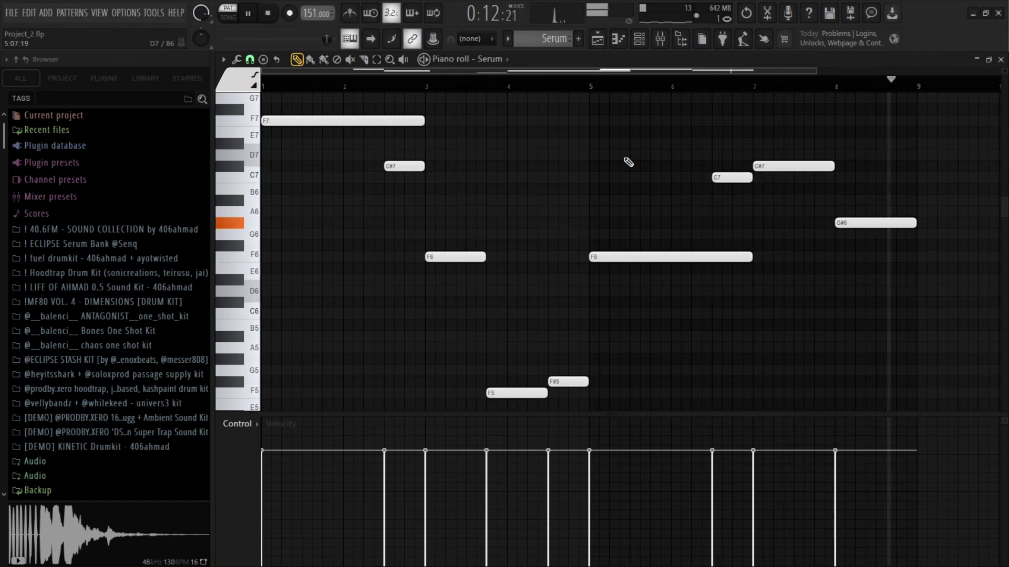
{"action": "key", "text": "space"}
View the Serum preset settings and the Fruity parametric EQ 2 on the spooky lead low mixer track
{"action": "key", "text": "F6"}
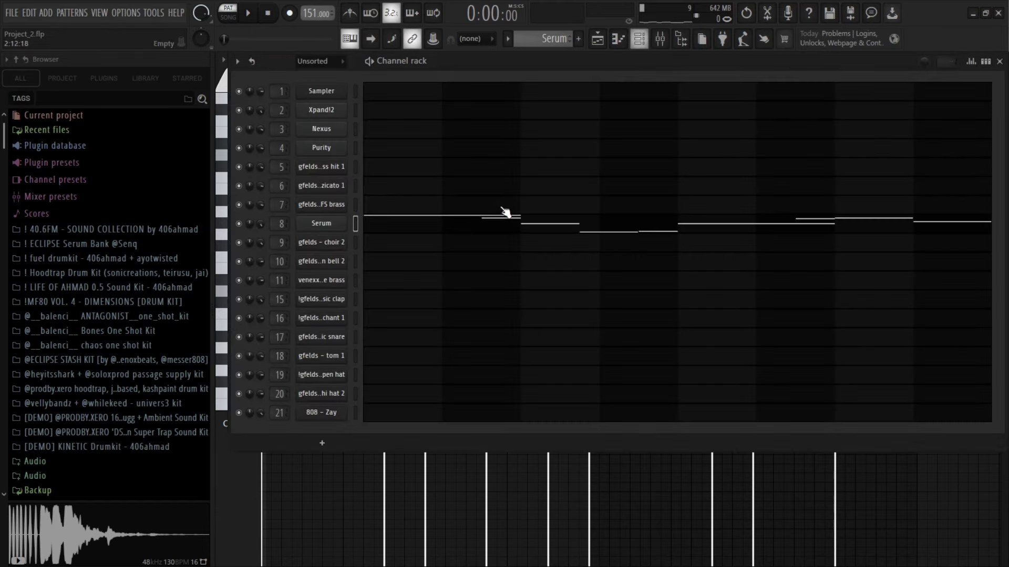
{"action": "left_click", "coordinate": [321, 225]}
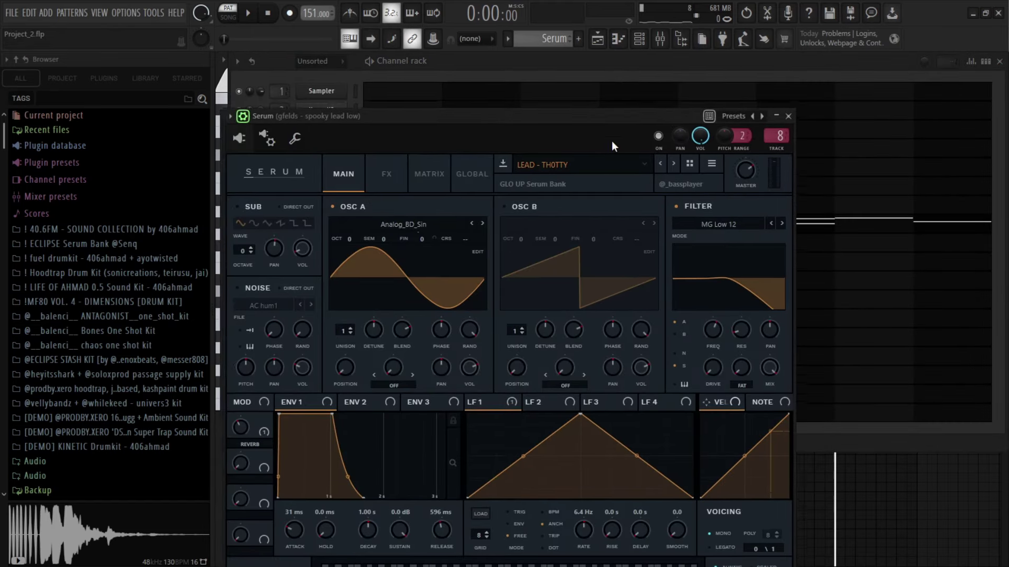
{"action": "left_click_drag", "start_coordinate": [611, 141], "coordinate": [622, 57]}
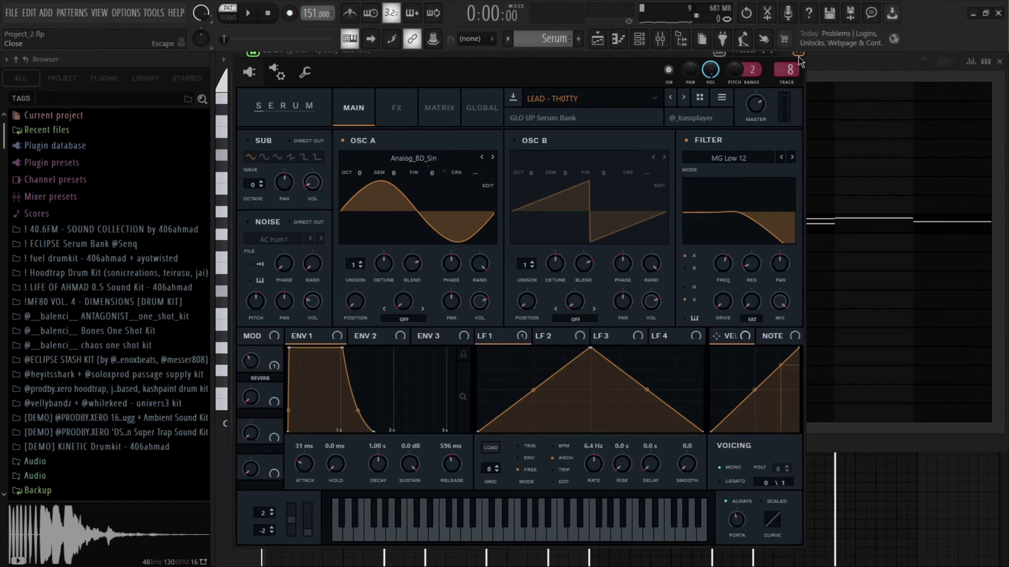
{"action": "left_click", "coordinate": [790, 69]}
{"action": "left_click", "coordinate": [940, 158]}
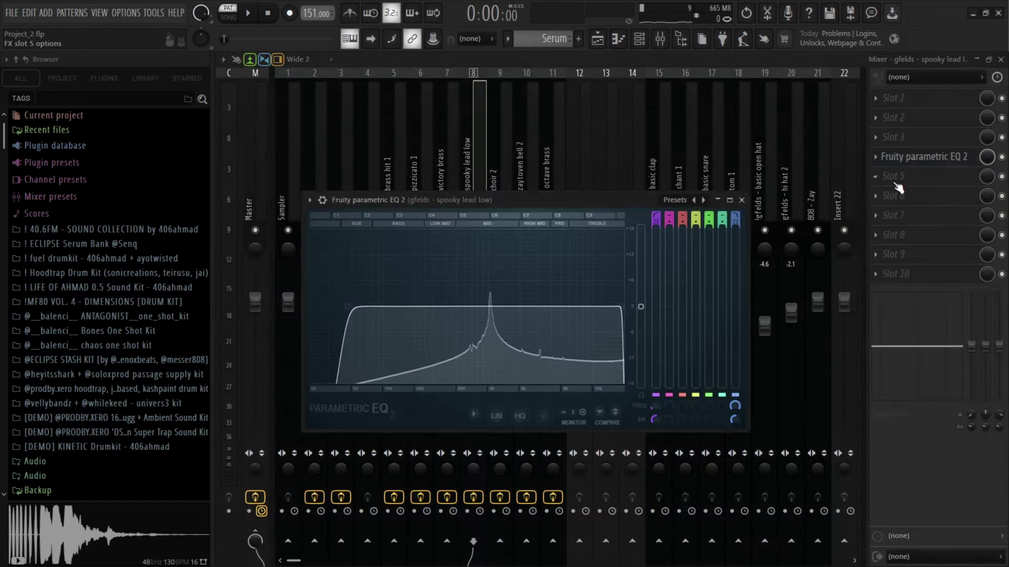
{"action": "left_click", "coordinate": [741, 200]}
Open the choir 2 pattern in the piano roll and play it back
{"action": "key", "text": "F6"}
{"action": "left_click", "coordinate": [527, 254]}
{"action": "scroll", "coordinate": [531, 242], "scroll_direction": "down", "scroll_amount": 4}
{"action": "key", "text": "space"}
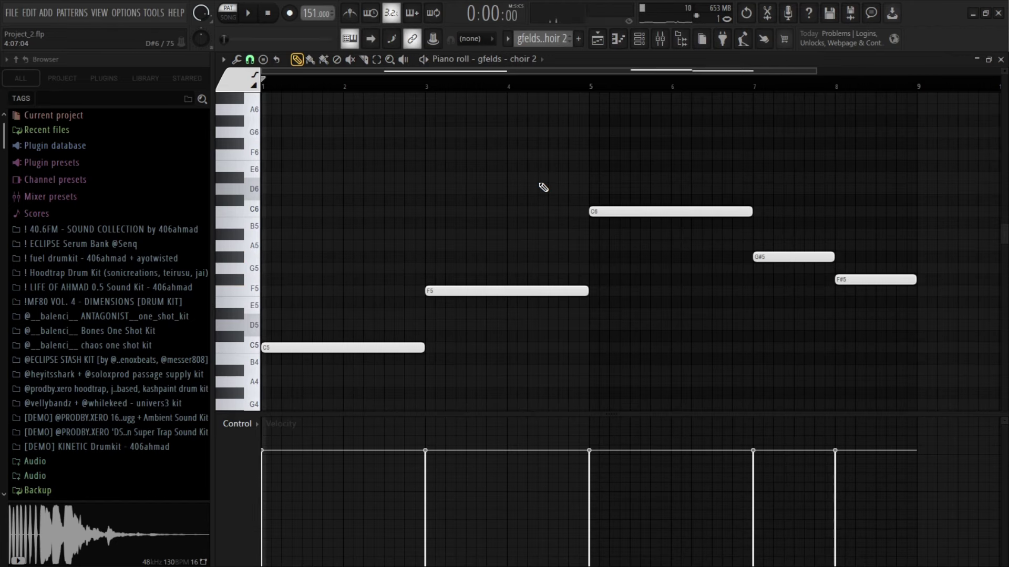
Inspect the Fruity parametric EQ 2 on the choir 2 mixer track and close it
{"action": "key", "text": "F6"}
{"action": "key", "text": "F9"}
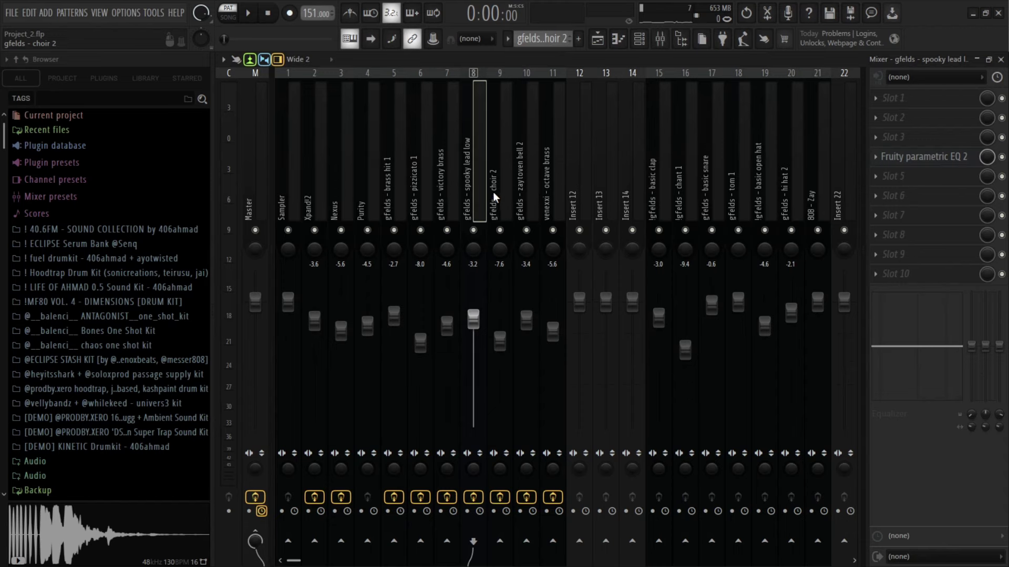
{"action": "left_click", "coordinate": [915, 163]}
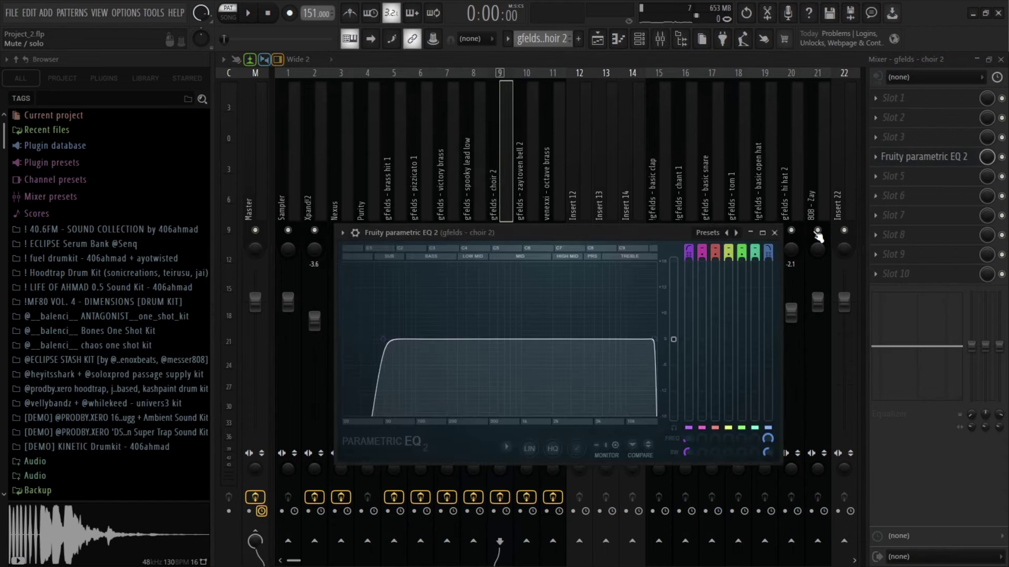
{"action": "left_click_drag", "start_coordinate": [677, 232], "coordinate": [666, 140]}
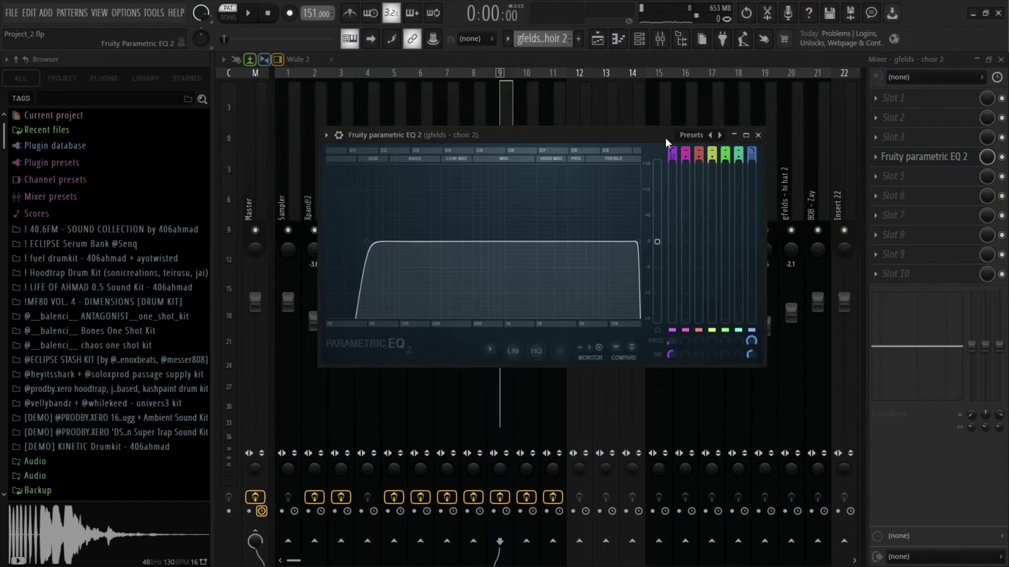
{"action": "left_click", "coordinate": [759, 136]}
Open the zaytoven bell 2 pattern in the piano roll and play it back
{"action": "key", "text": "F6"}
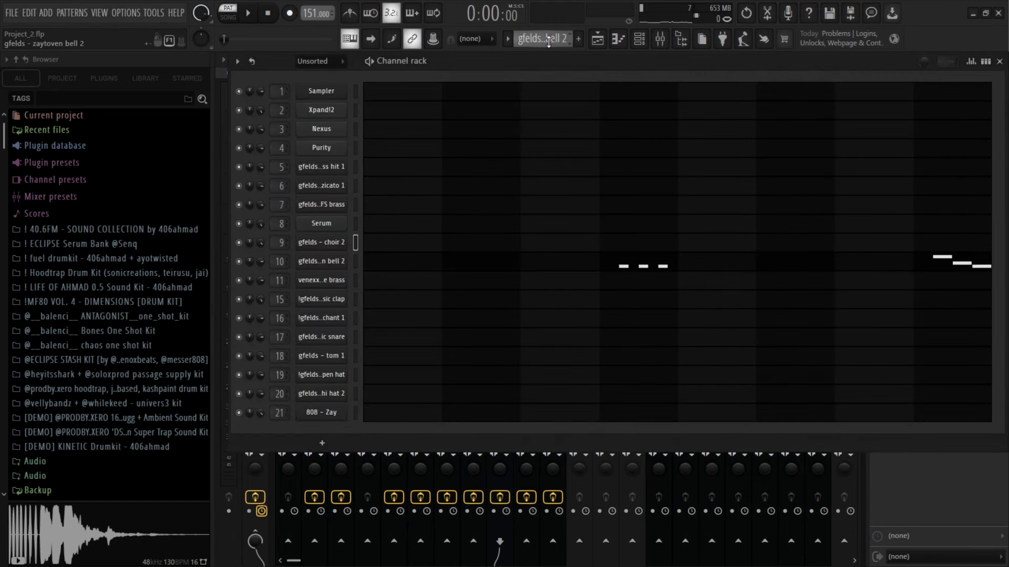
{"action": "left_click", "coordinate": [559, 269]}
{"action": "key", "text": "space"}
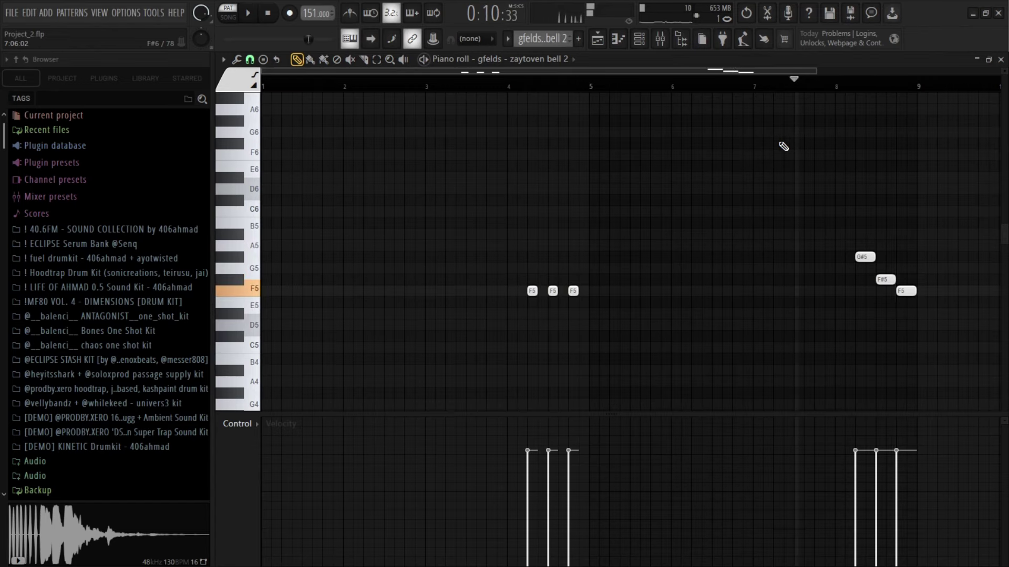
Inspect the Fruity parametric EQ 2 on the zaytoven bell 2 mixer track and close it
{"action": "key", "text": "F6"}
{"action": "key", "text": "F9"}
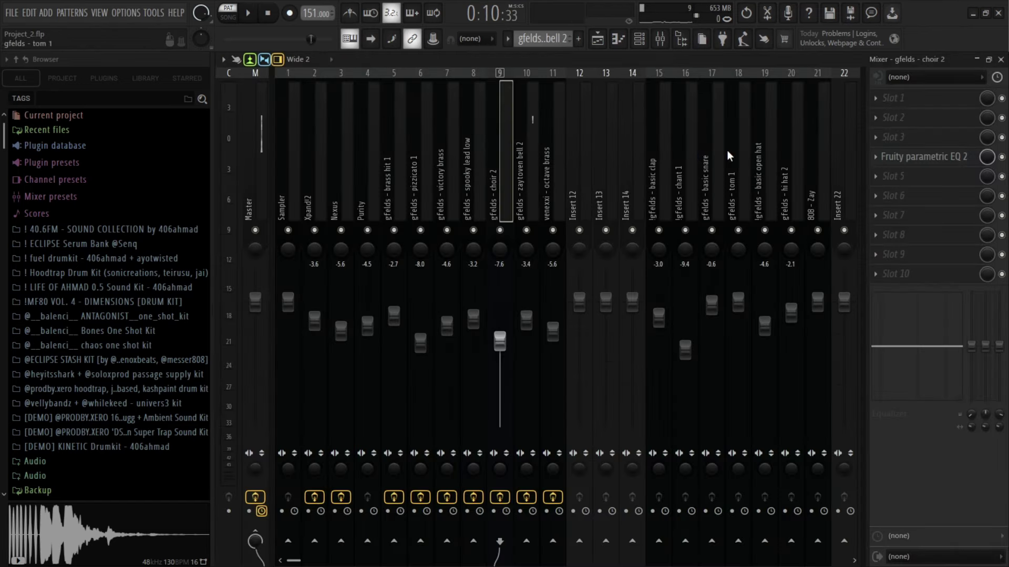
{"action": "left_click", "coordinate": [534, 140]}
{"action": "left_click", "coordinate": [918, 141]}
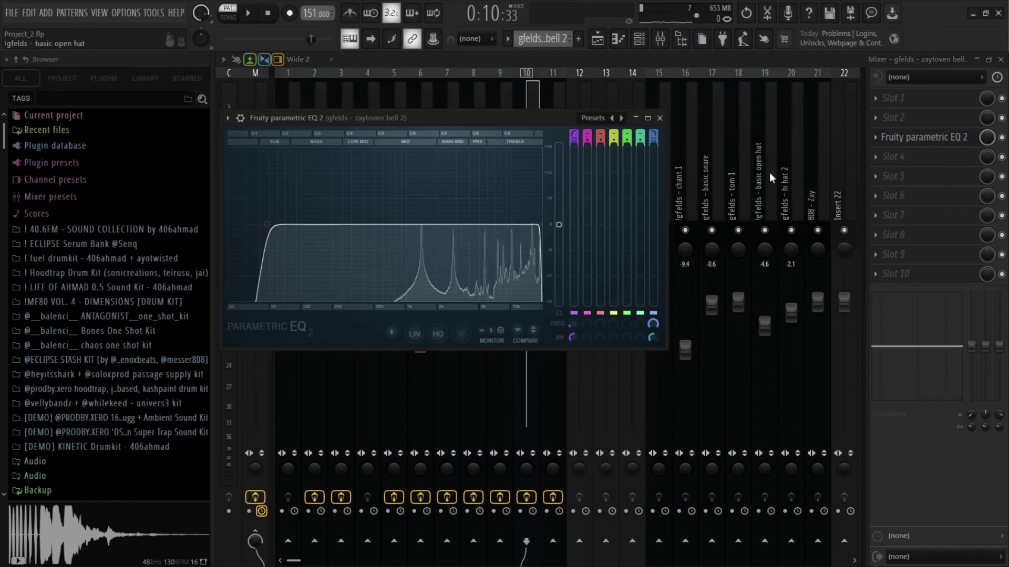
{"action": "left_click", "coordinate": [660, 118]}
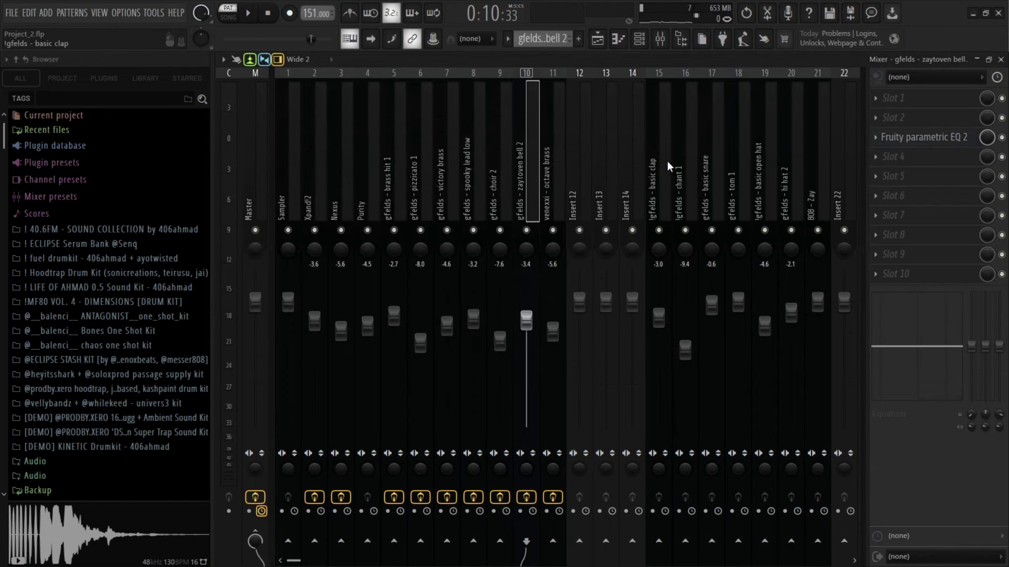
Open the octave brass pattern in the piano roll and play it back
{"action": "key", "text": "F6"}
{"action": "scroll", "coordinate": [529, 41], "scroll_direction": "down", "scroll_amount": 1}
{"action": "left_click", "coordinate": [471, 280]}
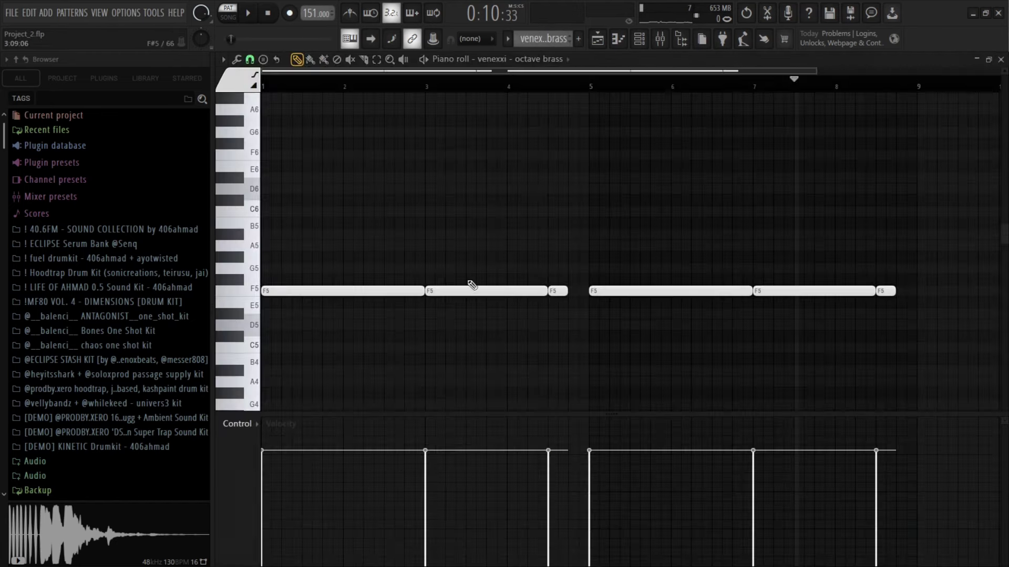
{"action": "key", "text": "space"}
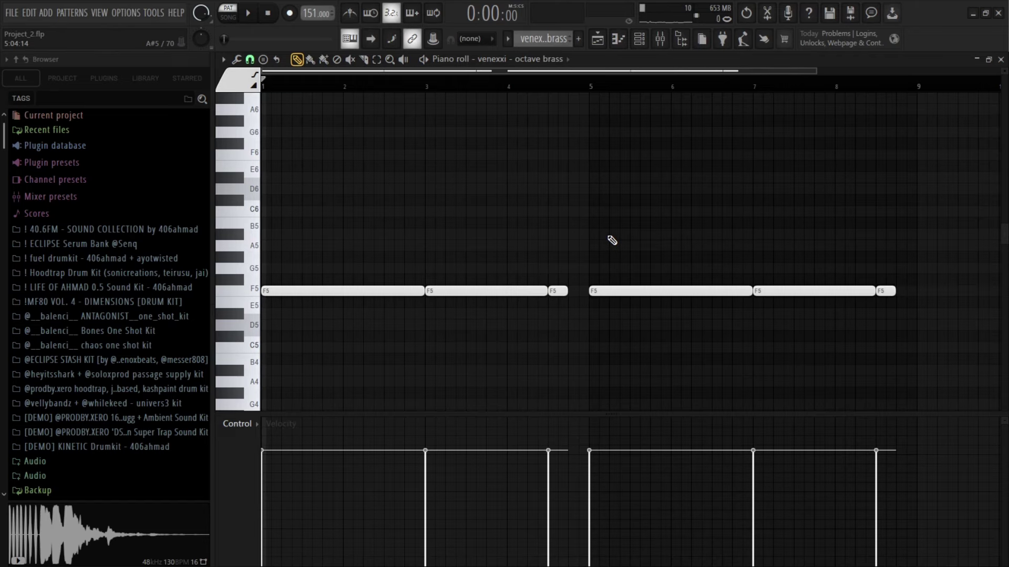
Inspect the Fruity parametric EQ 2 on the octave brass mixer track and close it
{"action": "key", "text": "F6"}
{"action": "key", "text": "F9"}
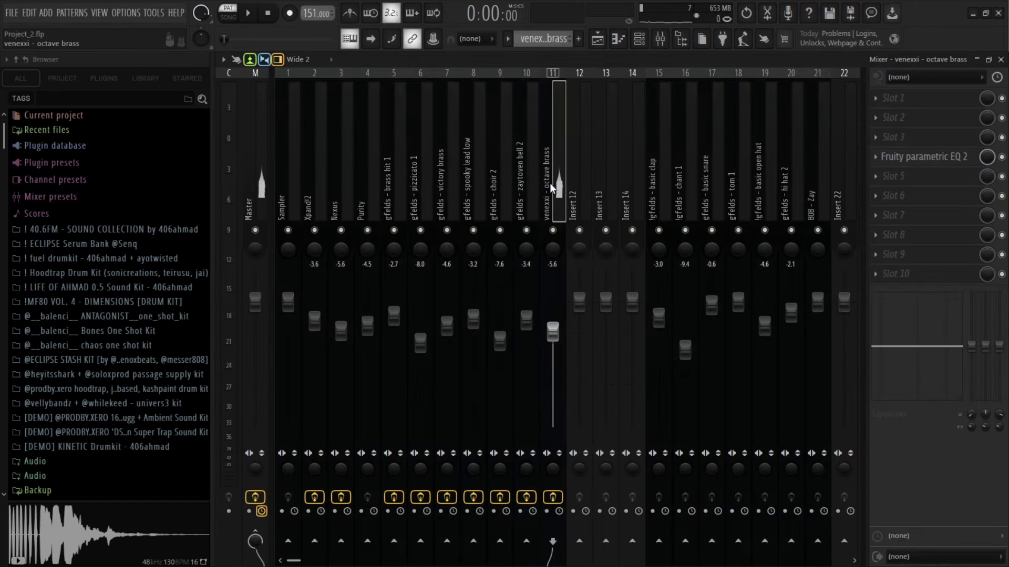
{"action": "left_click", "coordinate": [910, 157]}
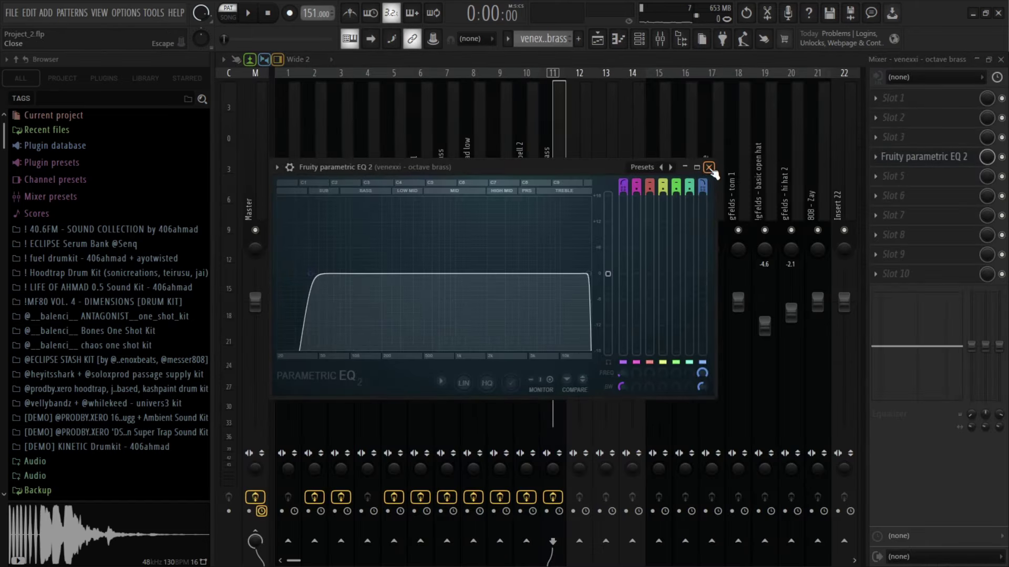
{"action": "left_click", "coordinate": [710, 167]}
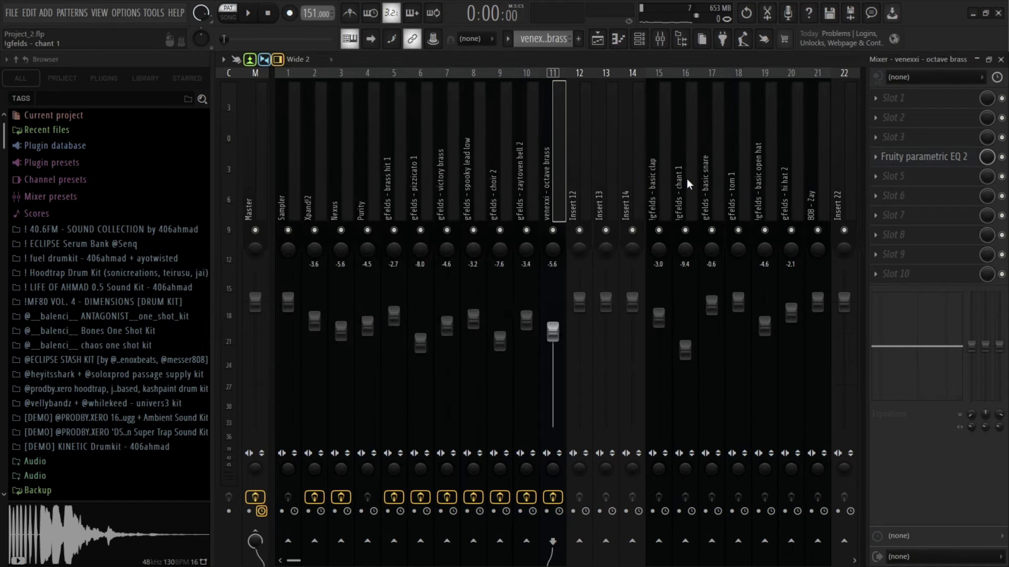
Open the basic clap pattern in the piano roll and play it back
{"action": "key", "text": "F6"}
{"action": "scroll", "coordinate": [536, 38], "scroll_direction": "down", "scroll_amount": 1}
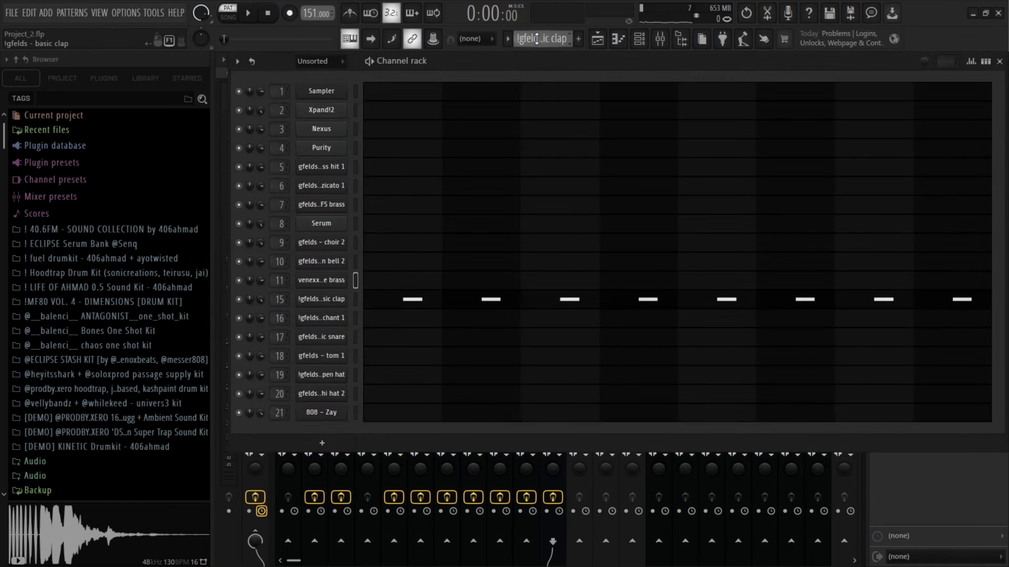
{"action": "left_click", "coordinate": [540, 293]}
{"action": "key", "text": "space"}
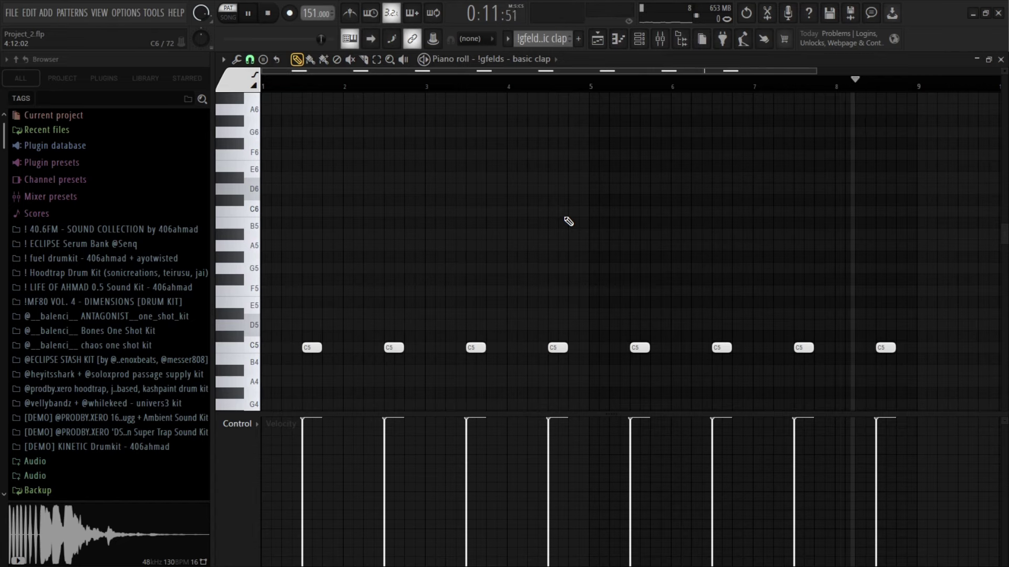
Switch to the chant 1 pattern, play it back in the piano roll and stop playback
{"action": "key", "text": "F6"}
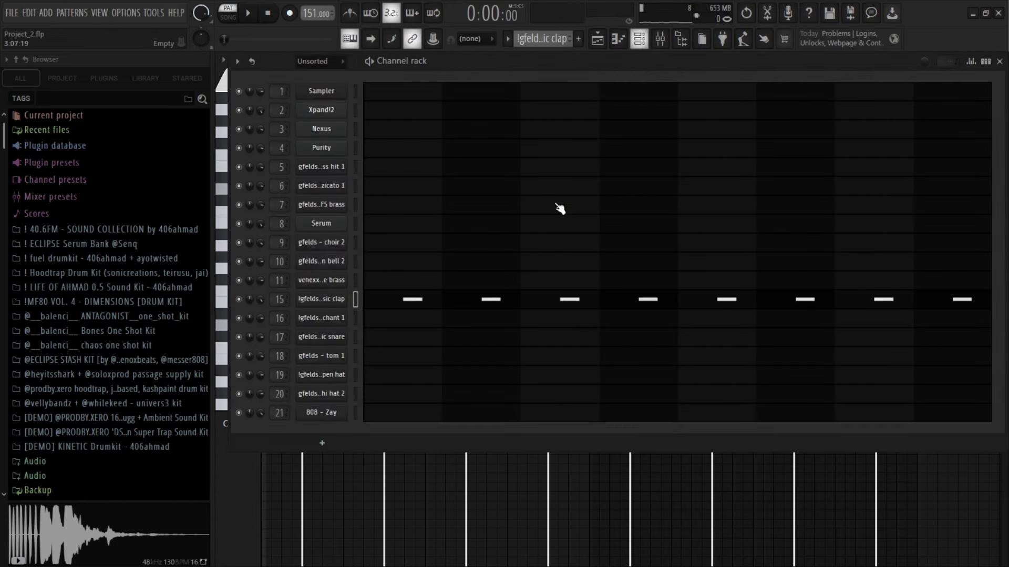
{"action": "left_click_drag", "start_coordinate": [541, 40], "coordinate": [545, 115]}
{"action": "key", "text": "F6"}
{"action": "key", "text": "space"}
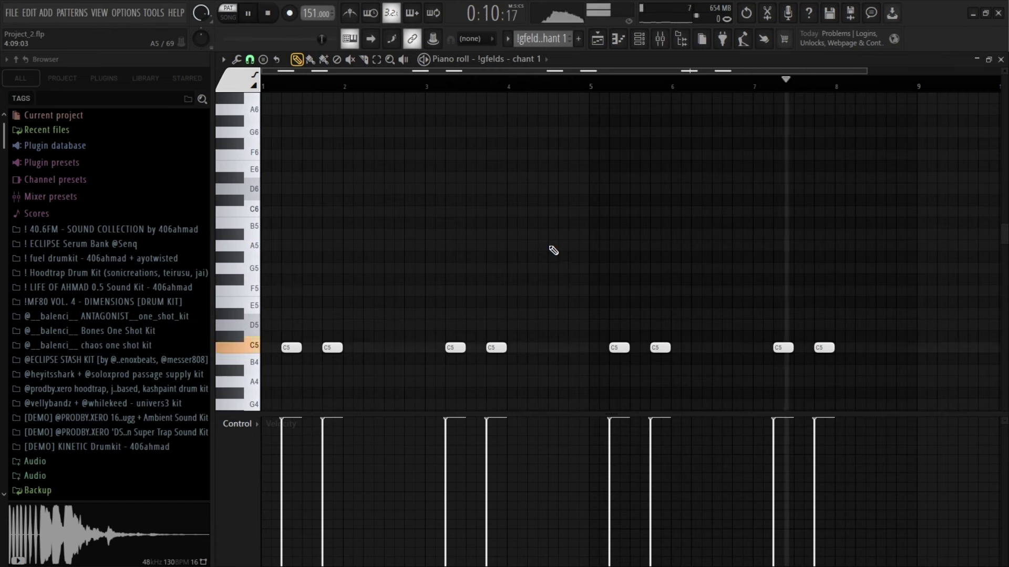
{"action": "key", "text": "space"}
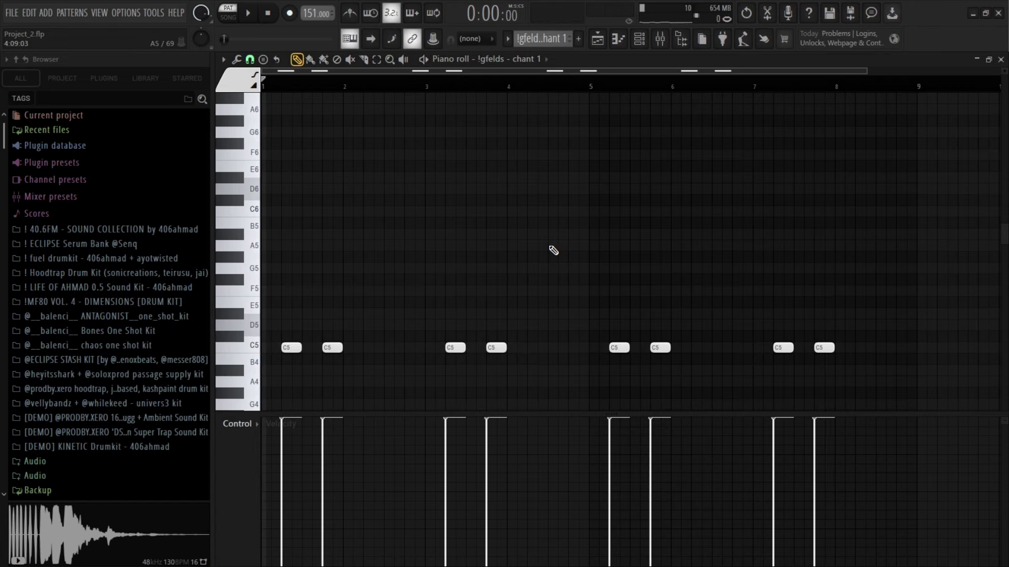
Open the basic snare pattern in the piano roll, play it through and stop playback
{"action": "key", "text": "F6"}
{"action": "scroll", "coordinate": [523, 38], "scroll_direction": "down", "scroll_amount": 1}
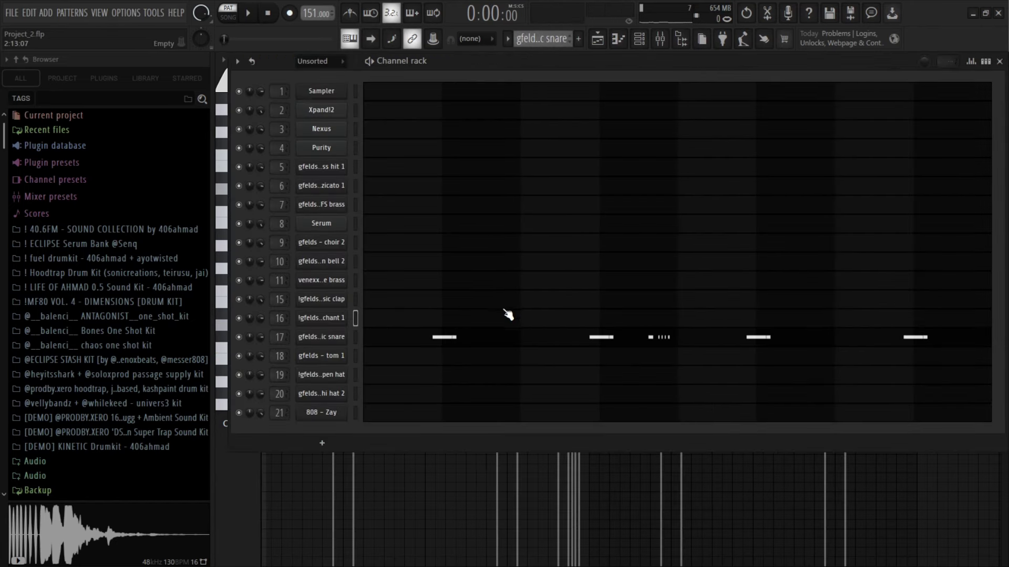
{"action": "left_click", "coordinate": [504, 339]}
{"action": "key", "text": "space"}
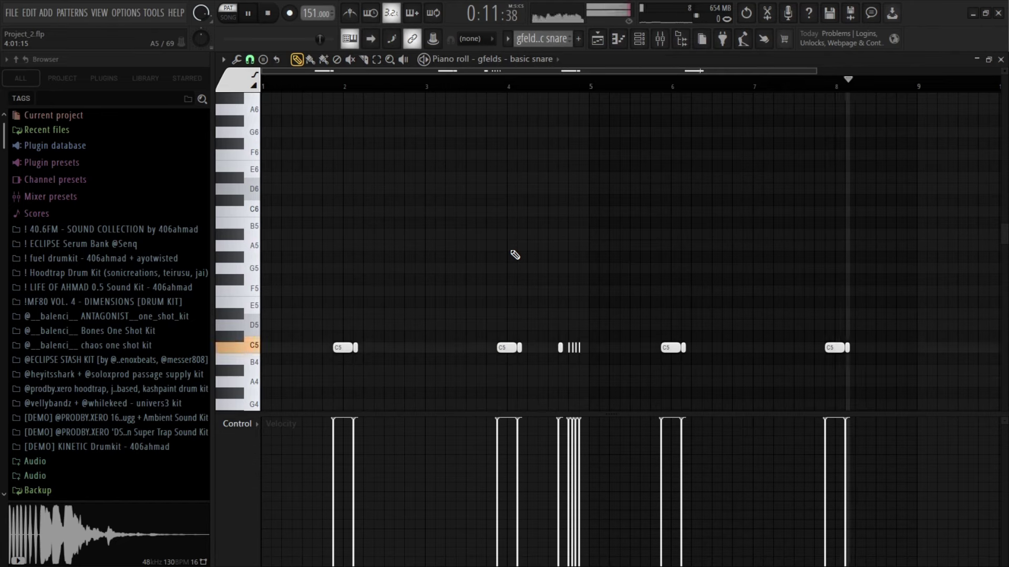
{"action": "key", "text": "space"}
Open the tom 1 pattern in the piano roll and play back the tom roll in bar 8
{"action": "key", "text": "F6"}
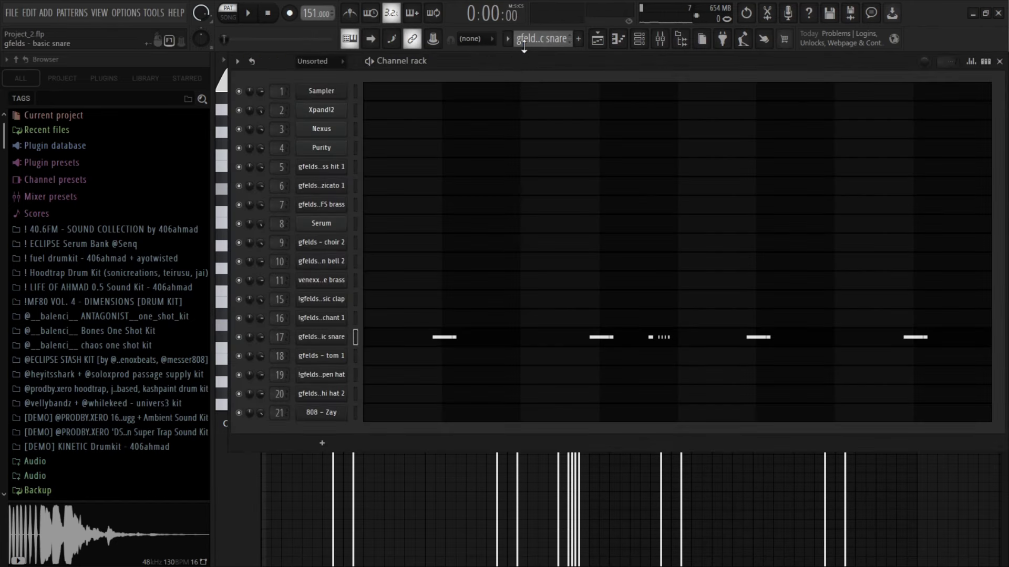
{"action": "left_click", "coordinate": [527, 355]}
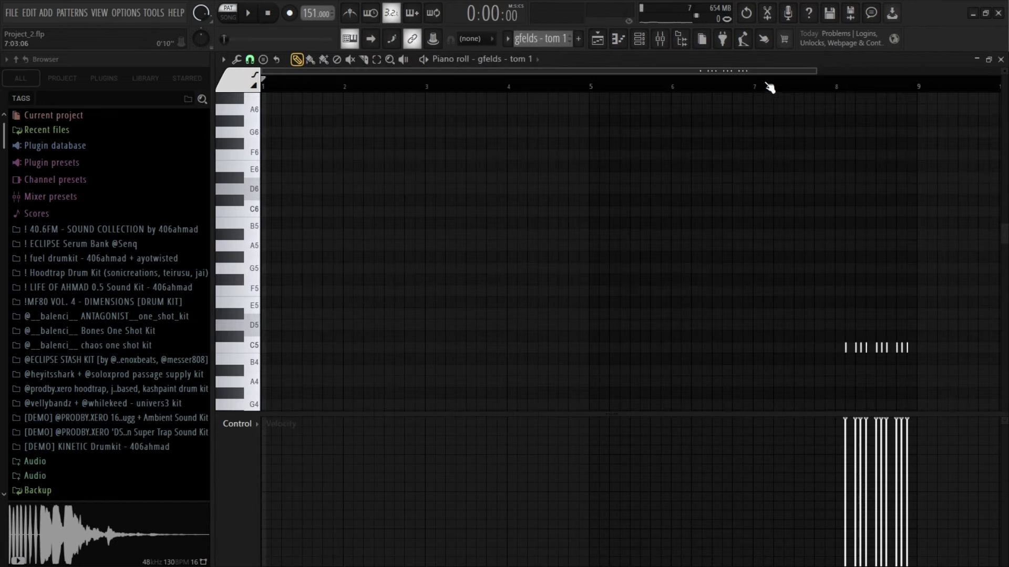
{"action": "key", "text": "space"}
{"action": "scroll", "coordinate": [925, 90], "scroll_direction": "up", "scroll_amount": 6}
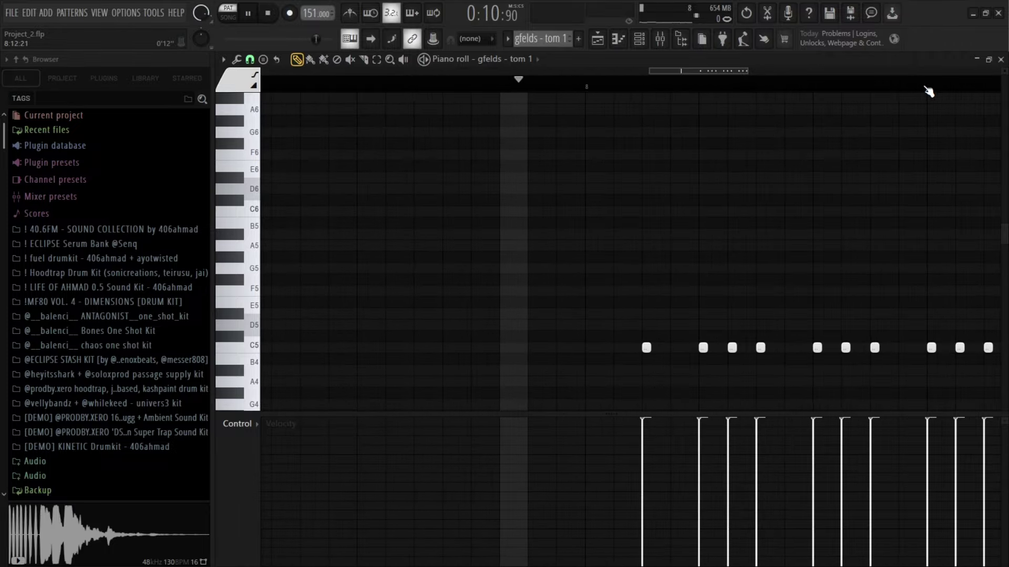
{"action": "scroll", "coordinate": [929, 92], "scroll_direction": "down", "scroll_amount": 4}
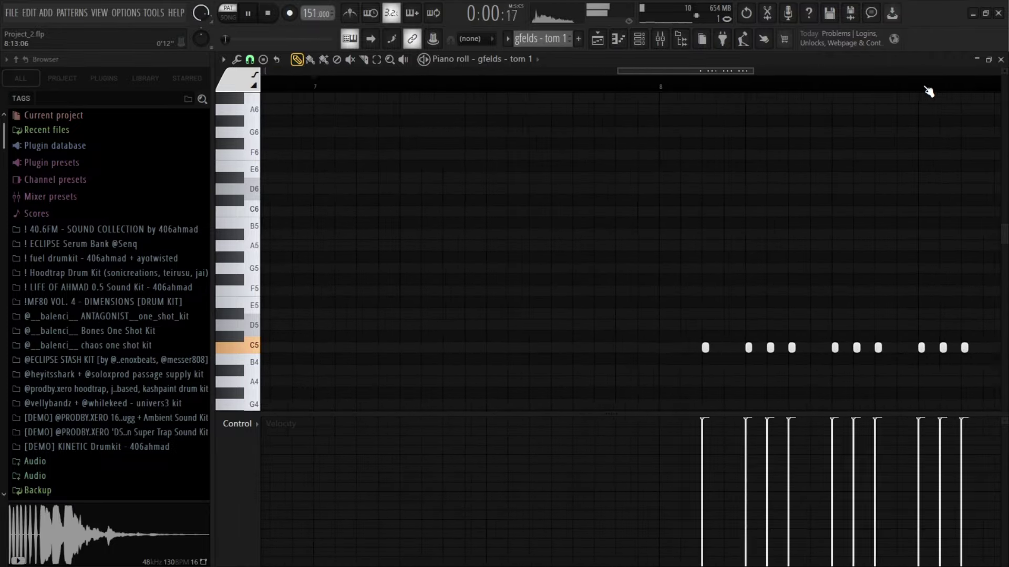
{"action": "scroll", "coordinate": [928, 91], "scroll_direction": "down", "scroll_amount": 4}
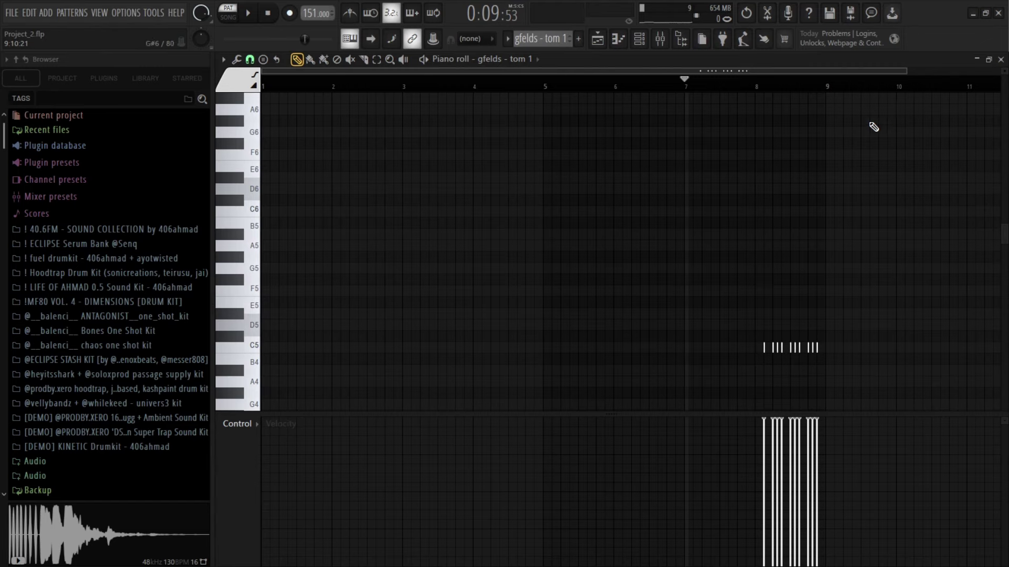
Open the basic open hat pattern in the piano roll, play it through and stop playback
{"action": "key", "text": "F6"}
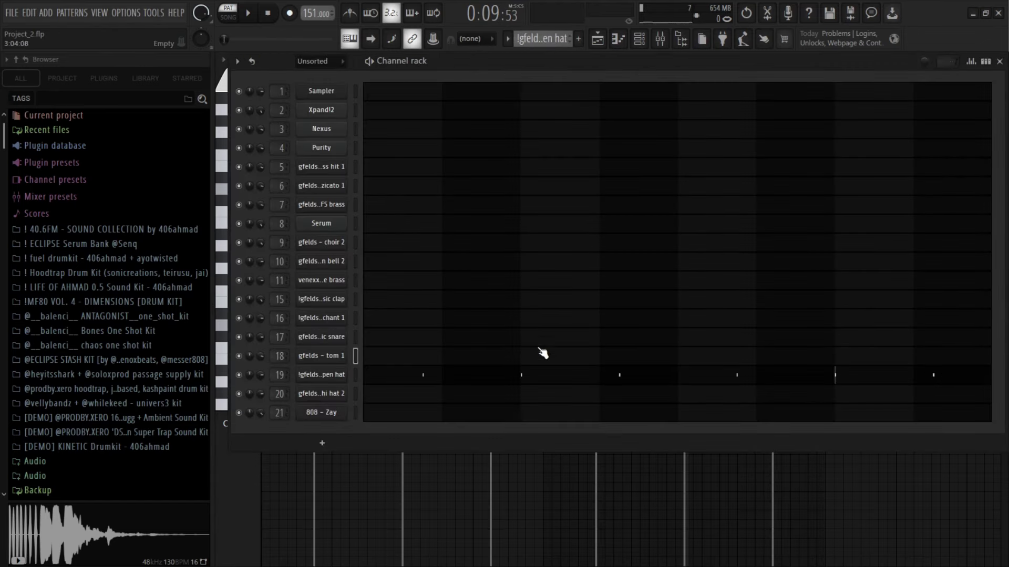
{"action": "left_click", "coordinate": [549, 379]}
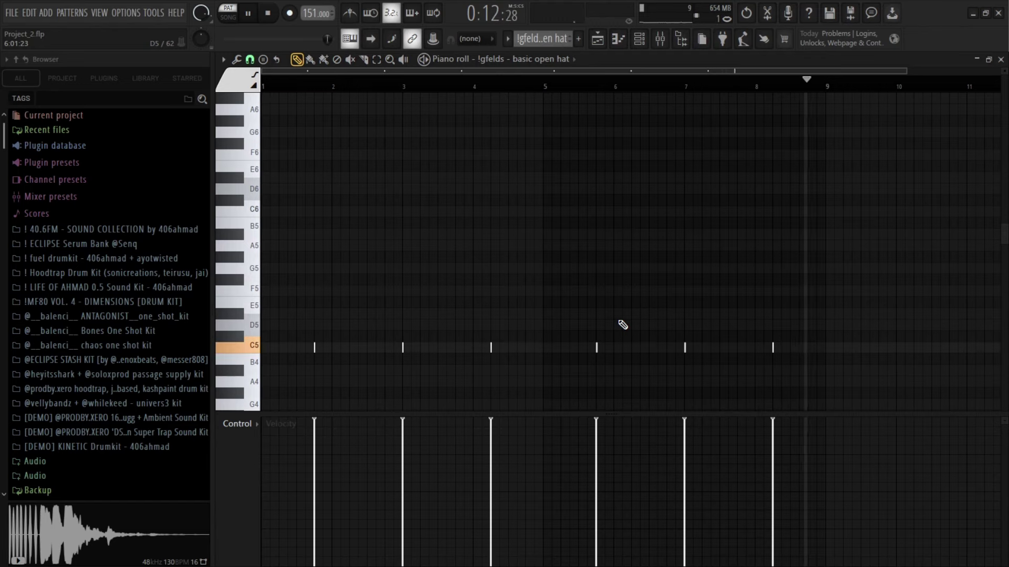
{"action": "key", "text": "space"}
Open the hi hat 2 pattern in the piano roll and play it back
{"action": "key", "text": "F6"}
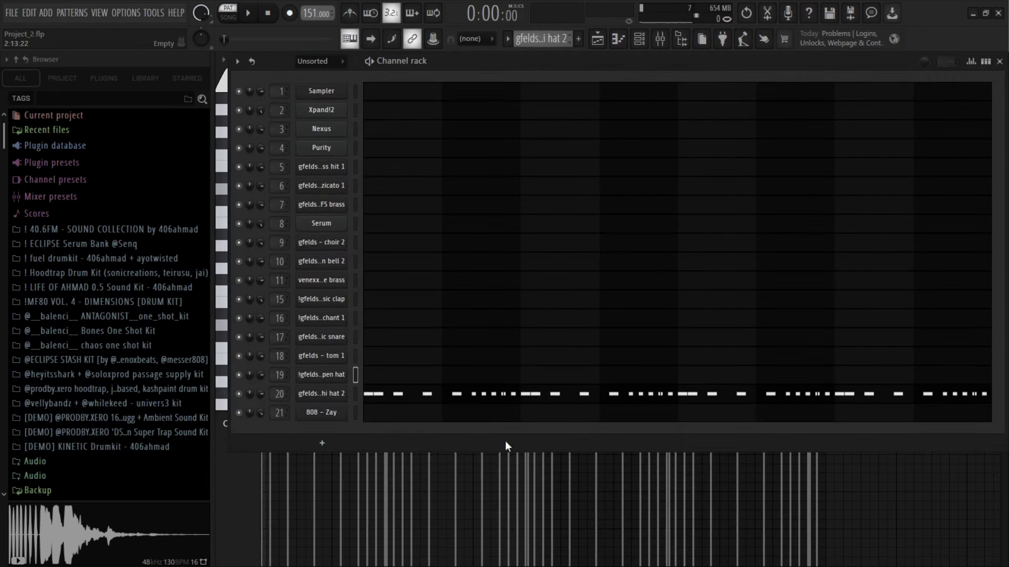
{"action": "left_click", "coordinate": [522, 399]}
{"action": "key", "text": "space"}
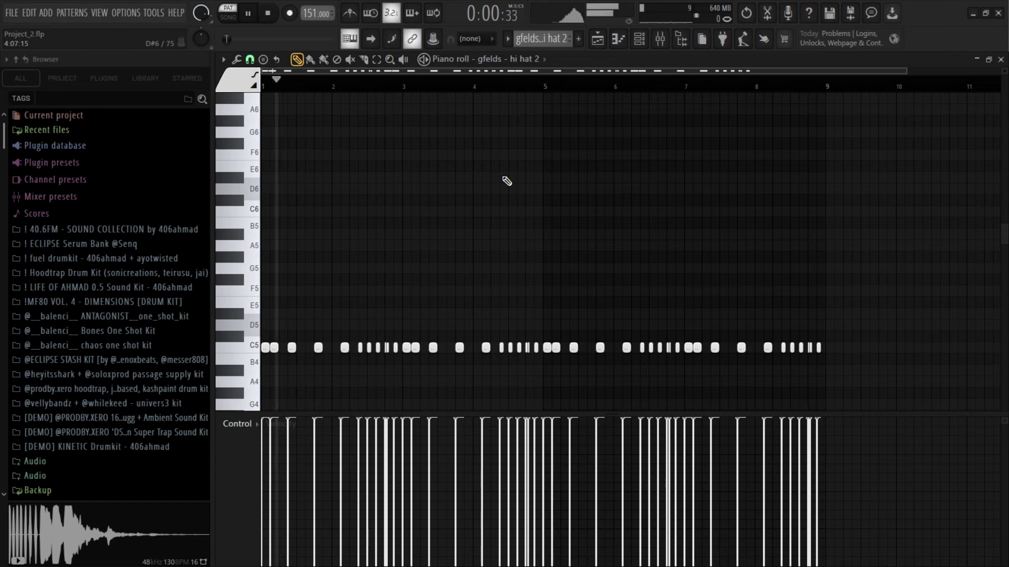
Open the 808 - Zay pattern in the piano roll and play it back
{"action": "key", "text": "F6"}
{"action": "scroll", "coordinate": [535, 39], "scroll_direction": "down", "scroll_amount": 1}
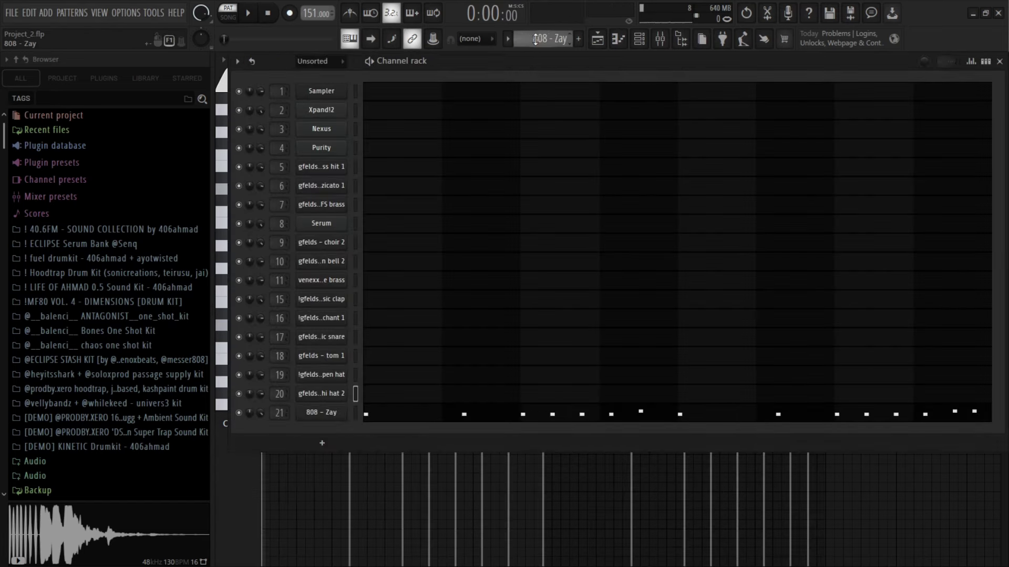
{"action": "left_click", "coordinate": [529, 414]}
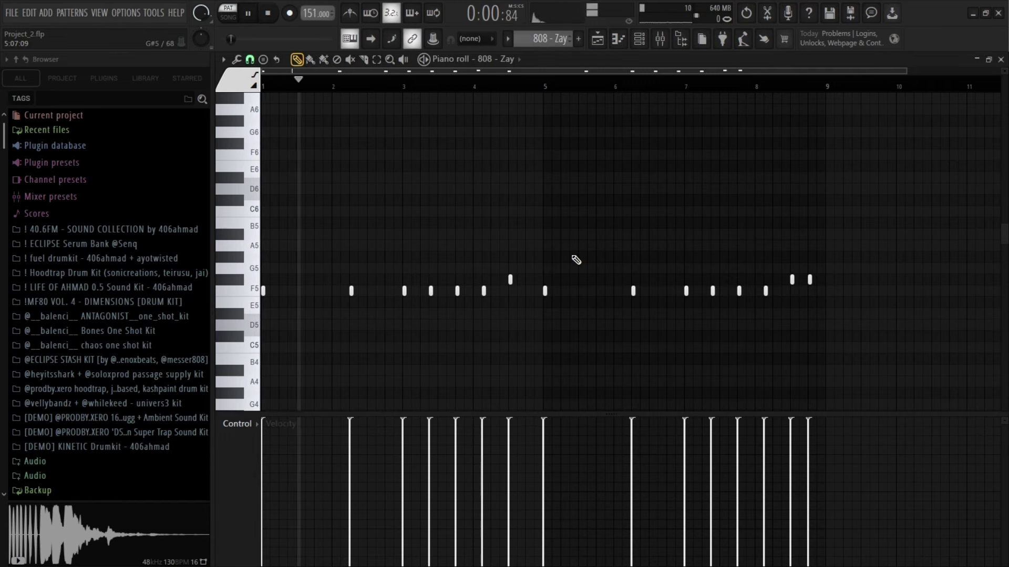